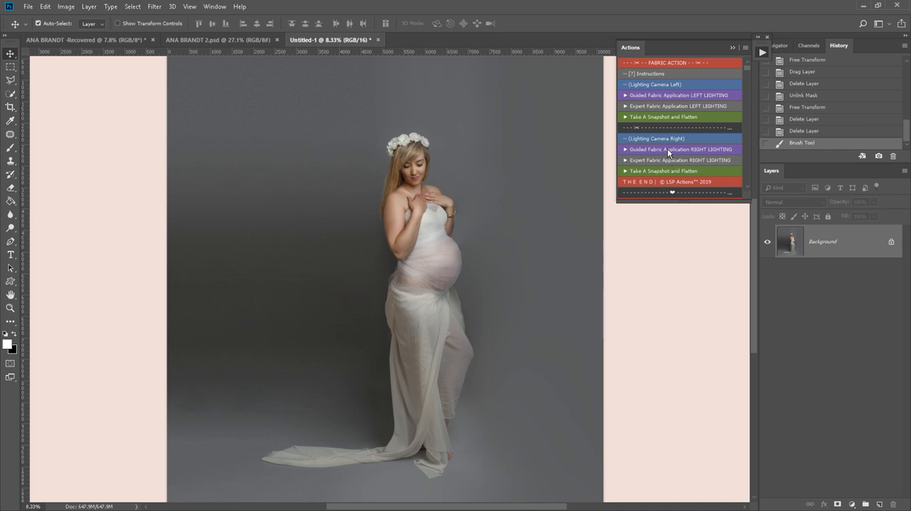
- Start the Guided Fabric Application RIGHT LIGHTING action and continue to its fabric file selection
{"action": "left_click", "coordinate": [666, 148]}
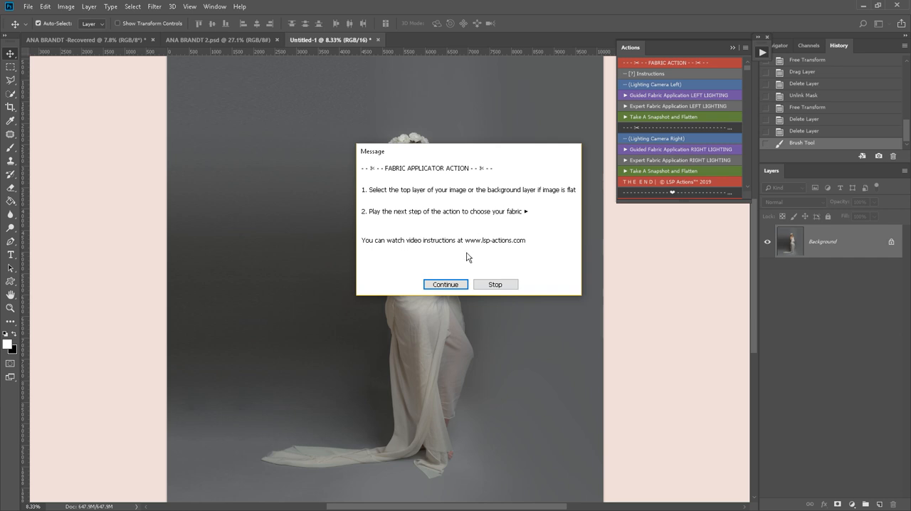
{"action": "left_click", "coordinate": [445, 285]}
{"action": "left_click", "coordinate": [274, 112]}
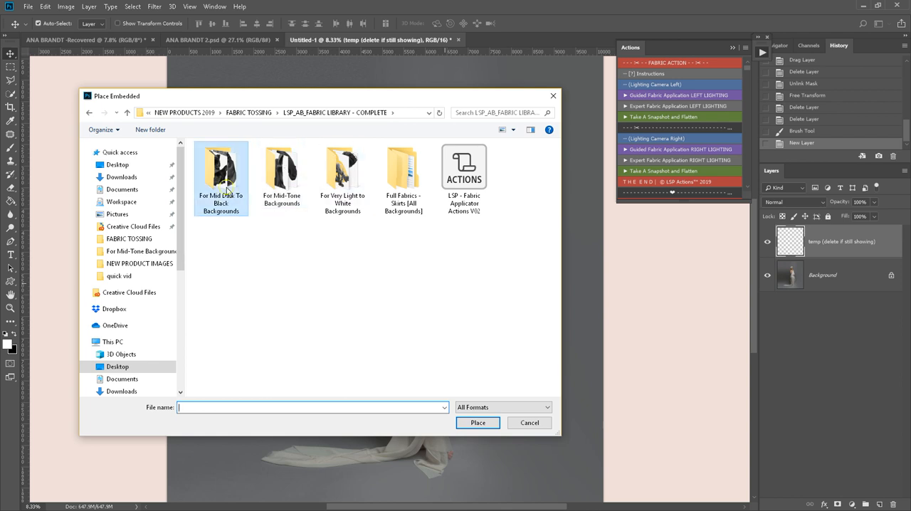
- Open the For Mid-Tone Backgrounds folder of the fabric library for the file to be placed
{"action": "left_click", "coordinate": [347, 179]}
{"action": "left_click_drag", "start_coordinate": [349, 100], "coordinate": [365, 168]}
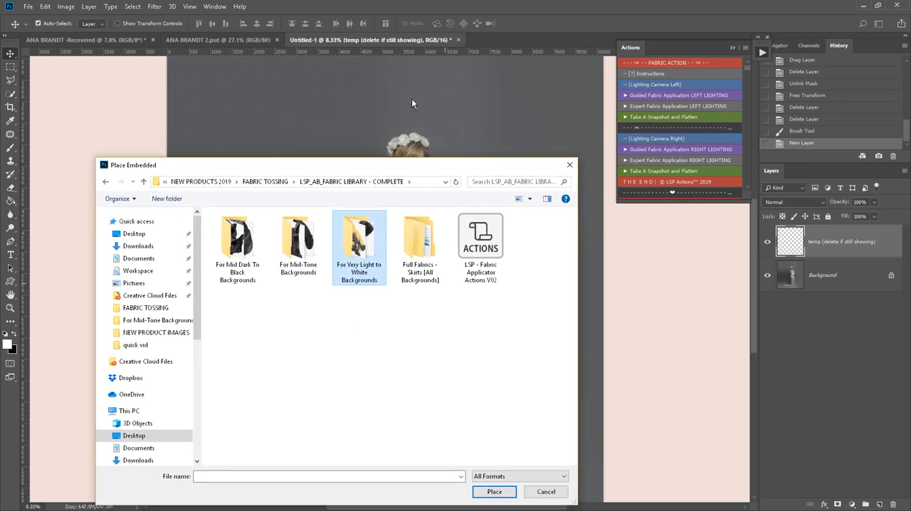
{"action": "left_click", "coordinate": [288, 253]}
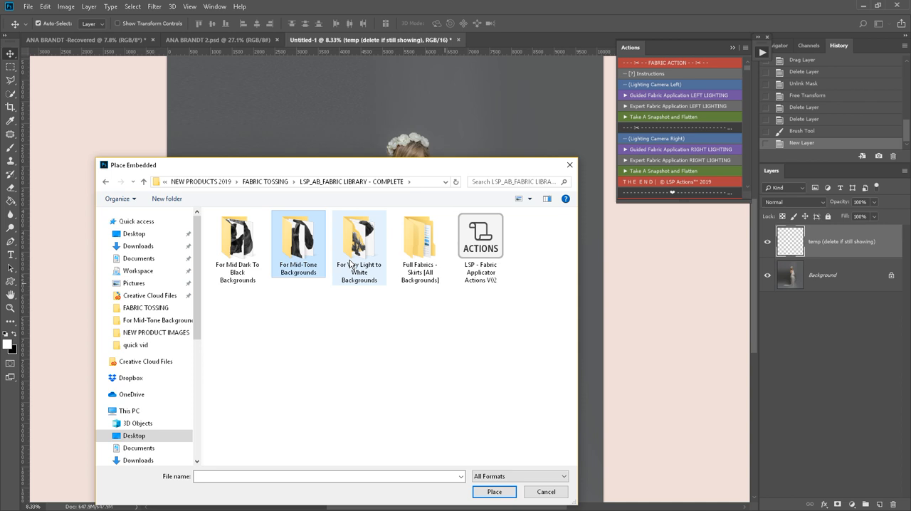
{"action": "left_click", "coordinate": [370, 252]}
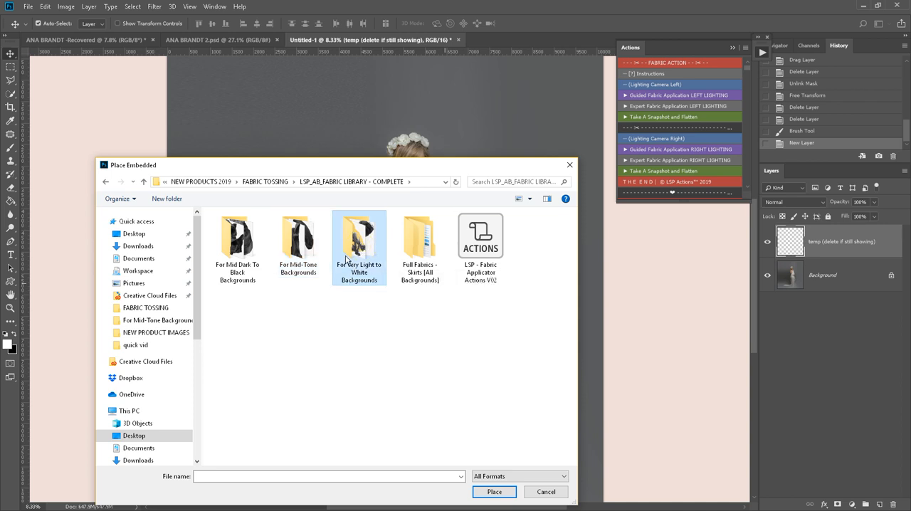
{"action": "left_click", "coordinate": [242, 238]}
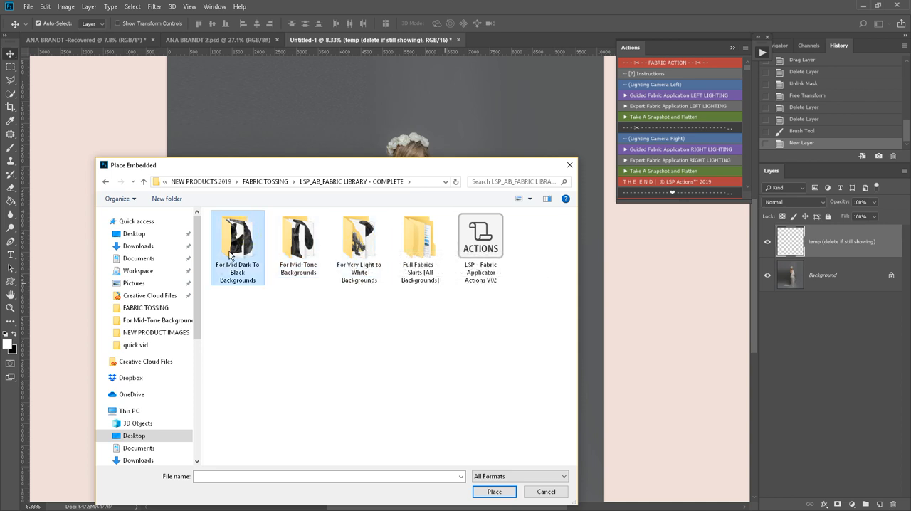
{"action": "left_click", "coordinate": [299, 242]}
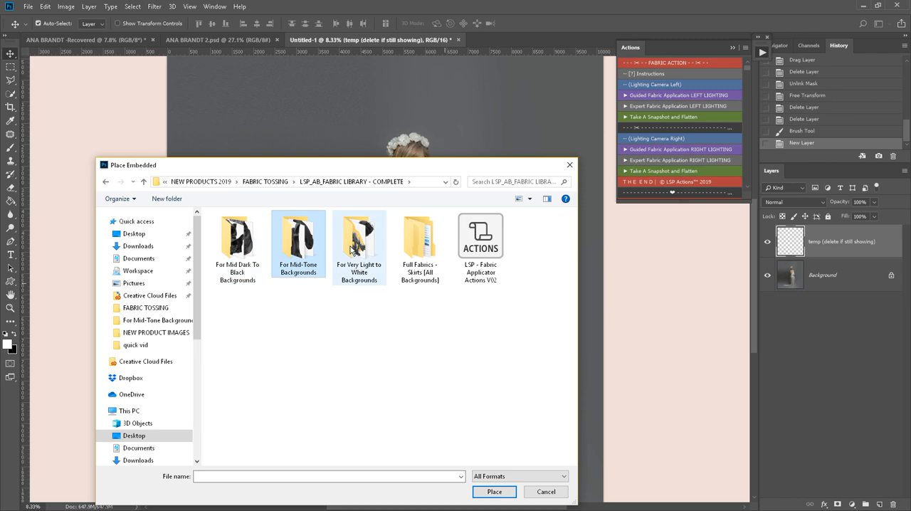
{"action": "double_click", "coordinate": [290, 253]}
{"action": "left_click_drag", "start_coordinate": [302, 163], "coordinate": [212, 101]}
{"action": "left_click_drag", "start_coordinate": [368, 103], "coordinate": [384, 140]}
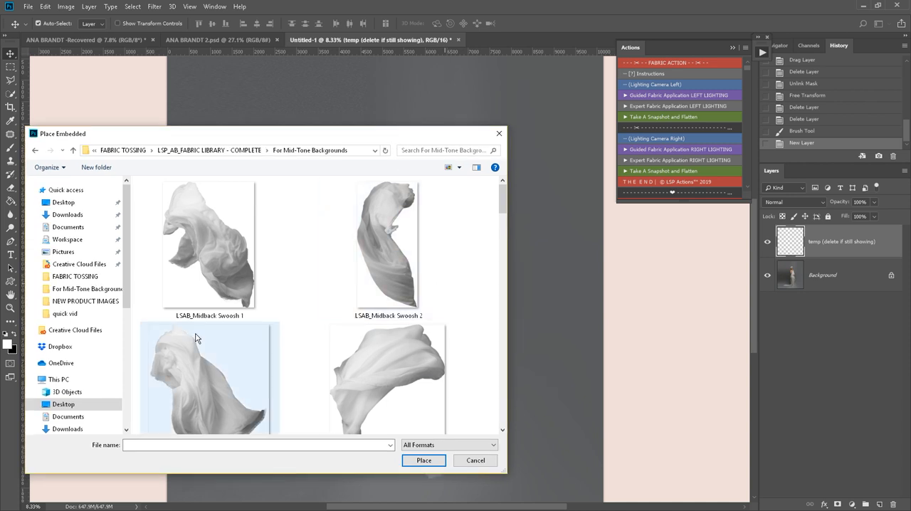
- Browse the mid-tone fabrics and place LSAB_Midback Swoosh 7 into the portrait
{"action": "scroll", "coordinate": [309, 335], "scroll_direction": "down", "scroll_amount": 15}
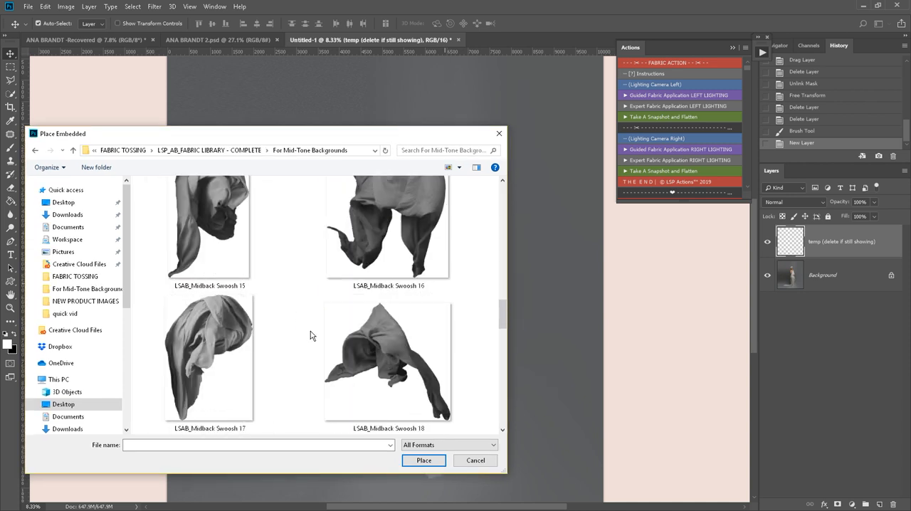
{"action": "scroll", "coordinate": [310, 335], "scroll_direction": "down", "scroll_amount": 7}
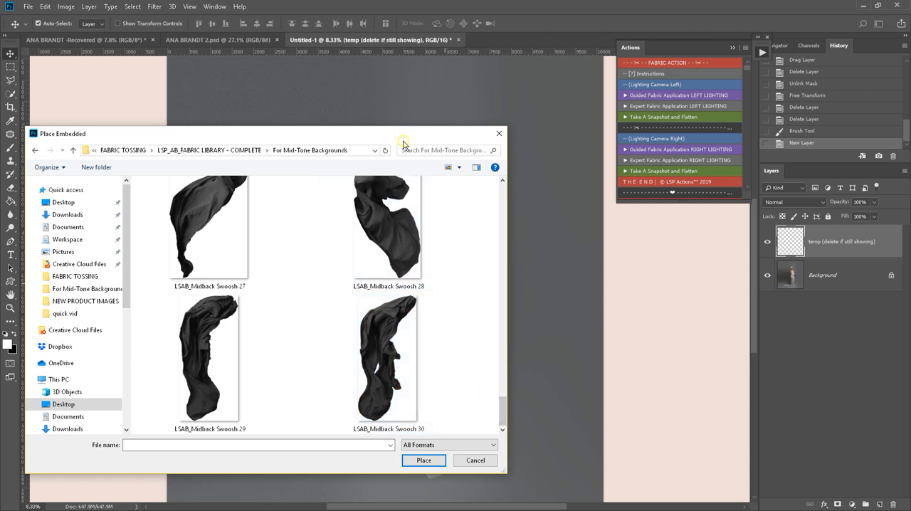
{"action": "left_click_drag", "start_coordinate": [403, 140], "coordinate": [381, 143]}
{"action": "scroll", "coordinate": [477, 341], "scroll_direction": "up", "scroll_amount": 3}
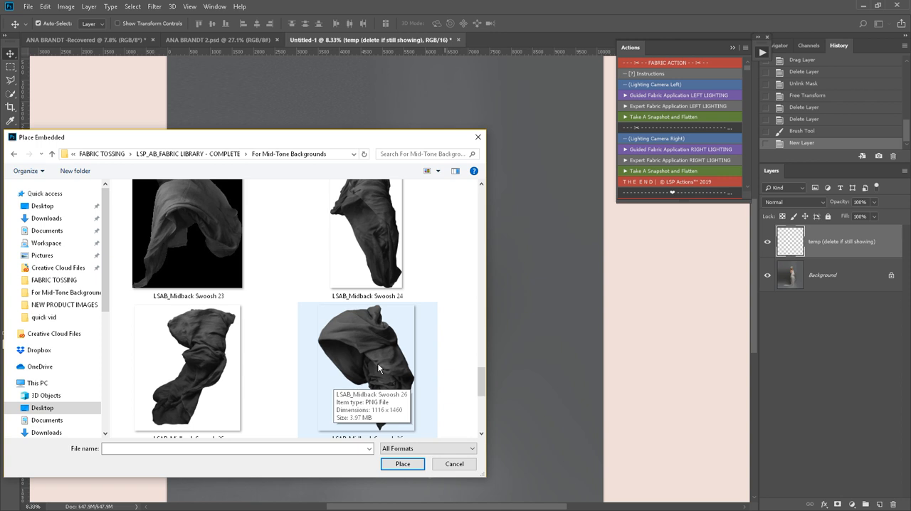
{"action": "scroll", "coordinate": [483, 385], "scroll_direction": "up", "scroll_amount": 1}
{"action": "left_click_drag", "start_coordinate": [482, 383], "coordinate": [491, 196]}
{"action": "scroll", "coordinate": [422, 308], "scroll_direction": "down", "scroll_amount": 1}
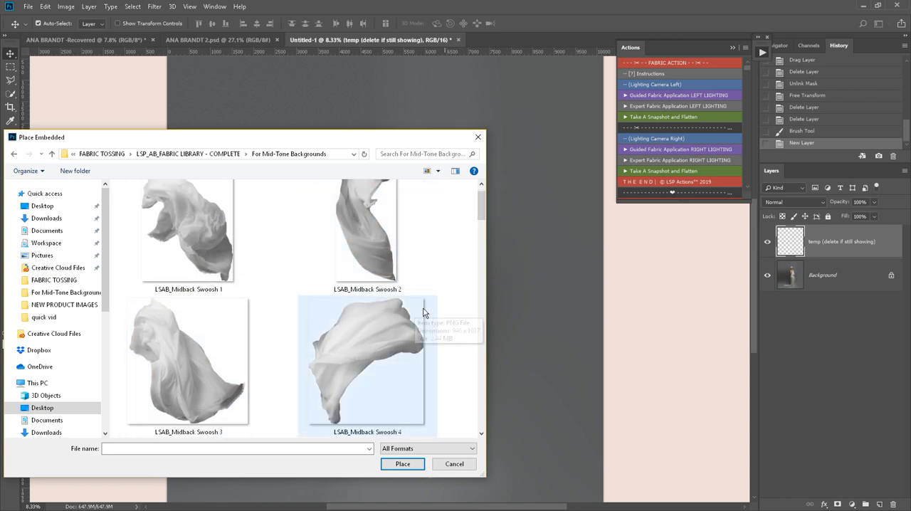
{"action": "scroll", "coordinate": [423, 311], "scroll_direction": "down", "scroll_amount": 4}
{"action": "scroll", "coordinate": [445, 317], "scroll_direction": "down", "scroll_amount": 2}
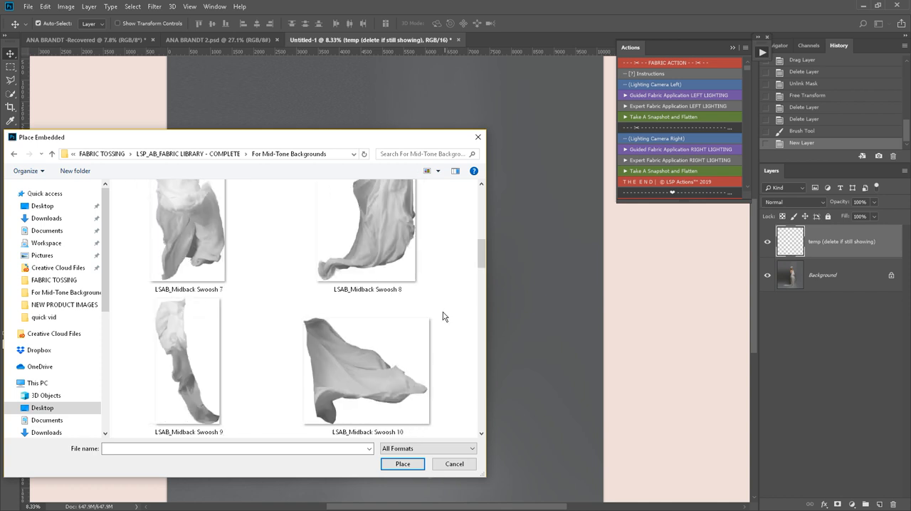
{"action": "left_click", "coordinate": [240, 230]}
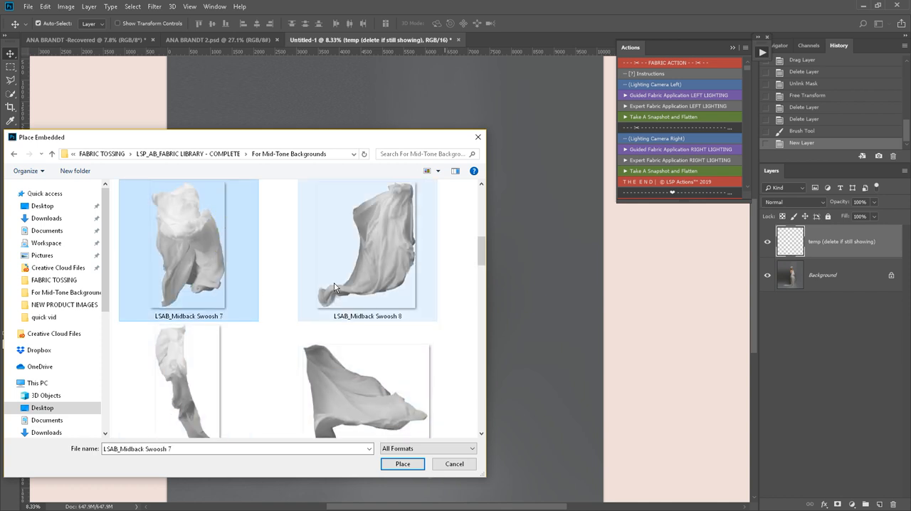
{"action": "left_click", "coordinate": [397, 467]}
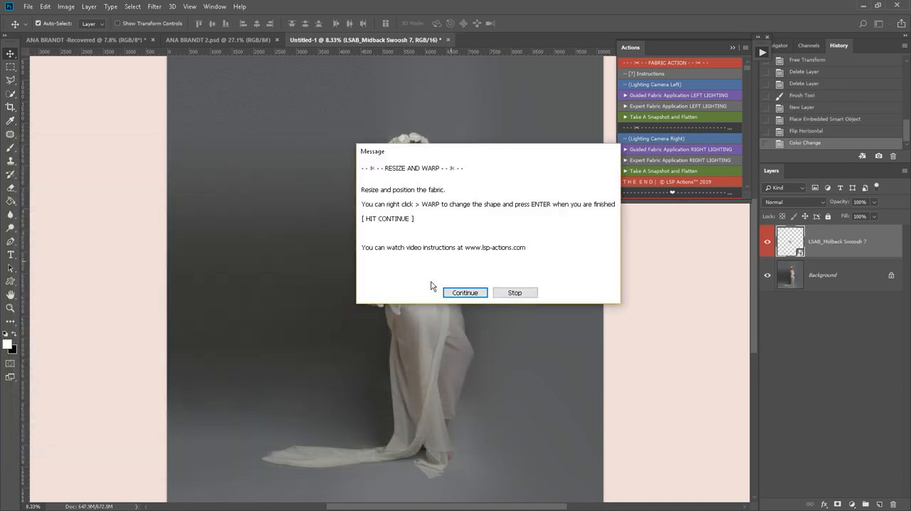
- Continue to the resize stage and enlarge the fabric to about 462% width and 343% height, covering the woman from waist to feet
{"action": "left_click_drag", "start_coordinate": [428, 156], "coordinate": [551, 298]}
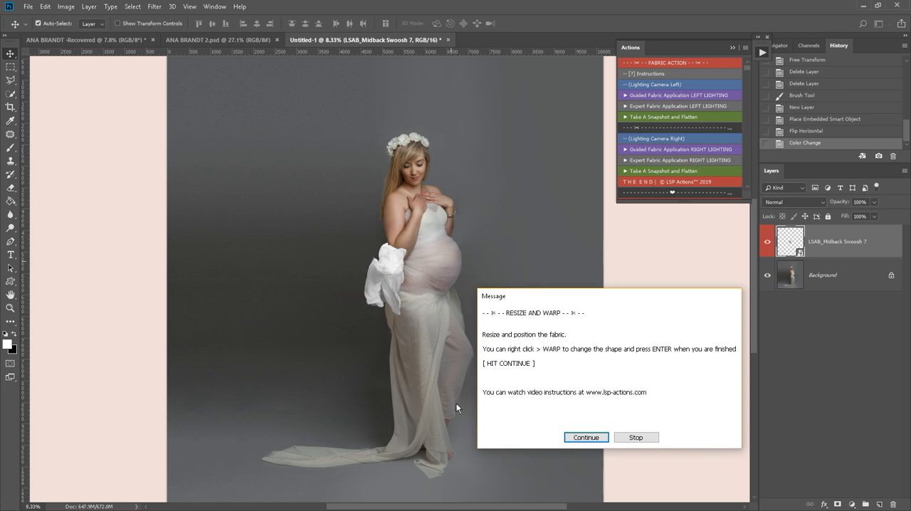
{"action": "left_click_drag", "start_coordinate": [508, 292], "coordinate": [487, 210]}
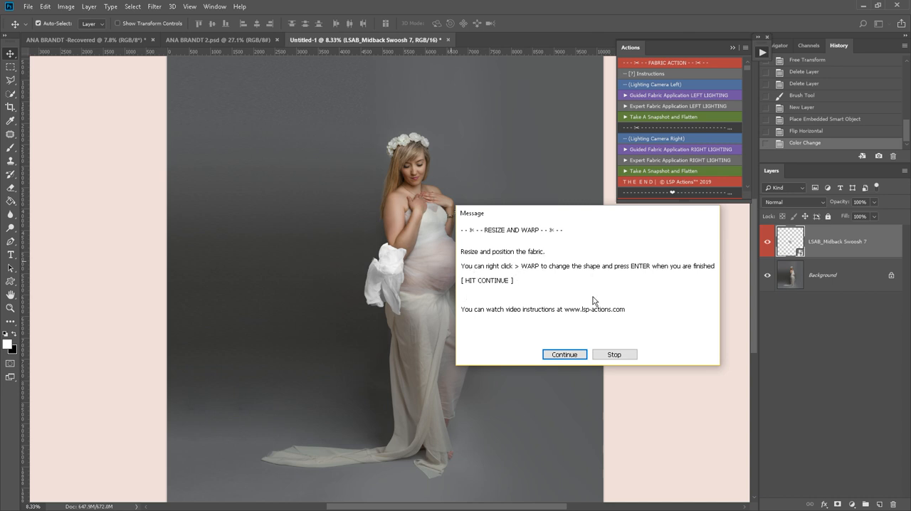
{"action": "left_click", "coordinate": [564, 352]}
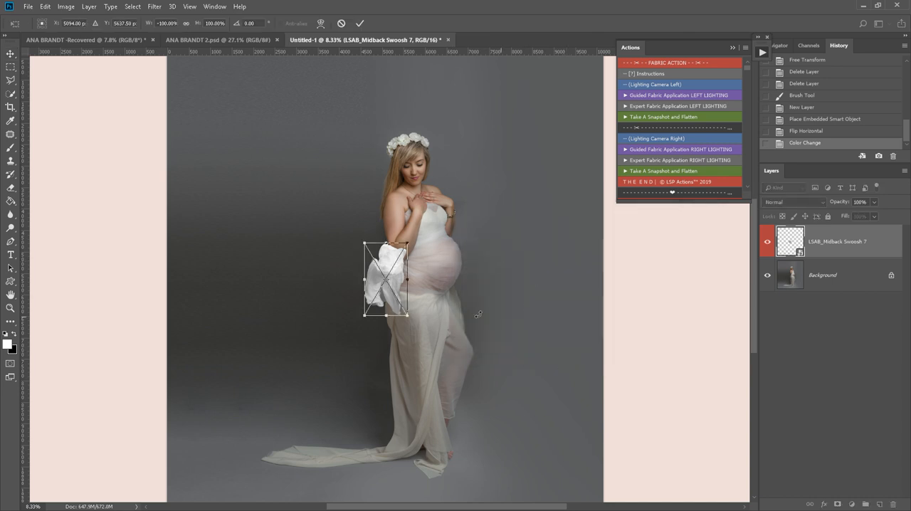
{"action": "left_click_drag", "start_coordinate": [405, 314], "coordinate": [398, 472]}
{"action": "left_click_drag", "start_coordinate": [497, 448], "coordinate": [500, 441]}
{"action": "mouse_move", "coordinate": [448, 358]}
{"action": "left_mouse_down"}
{"action": "mouse_move", "coordinate": [457, 358]}
{"action": "mouse_move", "coordinate": [445, 368]}
{"action": "mouse_move", "coordinate": [453, 364]}
{"action": "left_mouse_up"}
{"action": "mouse_move", "coordinate": [530, 379]}
{"action": "left_mouse_down"}
{"action": "mouse_move", "coordinate": [530, 405]}
{"action": "mouse_move", "coordinate": [516, 313]}
{"action": "mouse_move", "coordinate": [529, 363]}
{"action": "mouse_move", "coordinate": [523, 413]}
{"action": "mouse_move", "coordinate": [522, 351]}
{"action": "mouse_move", "coordinate": [524, 364]}
{"action": "left_mouse_up"}
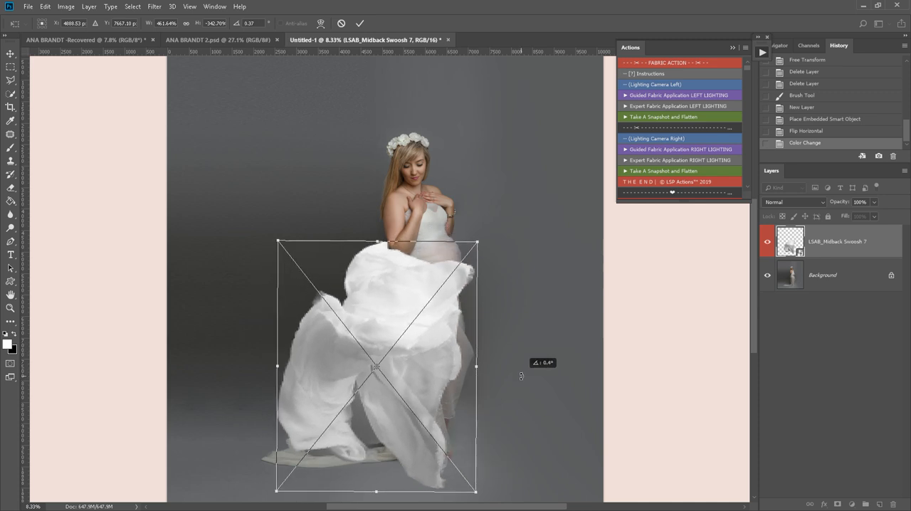
- Warp the fabric so its trailing side bulges outward behind the woman and its lower folds spread toward her feet
{"action": "right_click", "coordinate": [376, 306]}
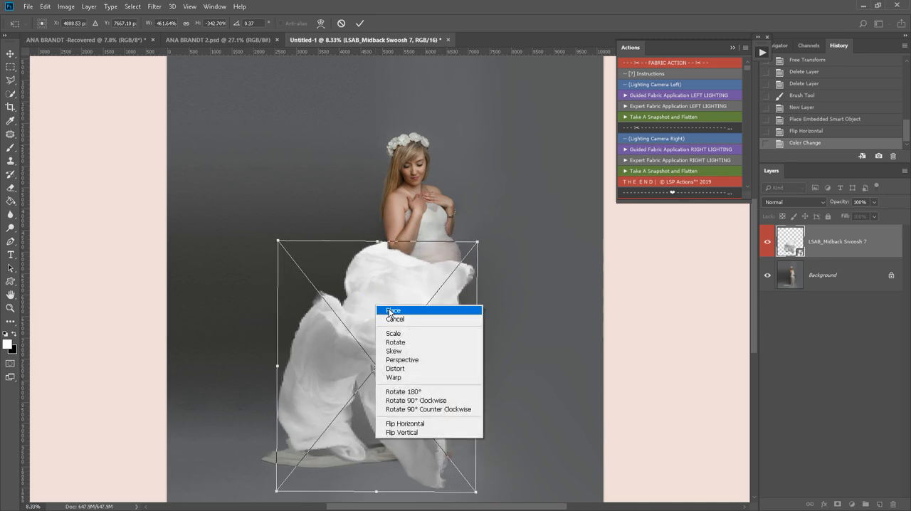
{"action": "left_click", "coordinate": [416, 377]}
{"action": "left_click_drag", "start_coordinate": [317, 288], "coordinate": [304, 272]}
{"action": "left_click_drag", "start_coordinate": [305, 420], "coordinate": [274, 425]}
{"action": "left_click_drag", "start_coordinate": [360, 479], "coordinate": [394, 476]}
{"action": "left_click_drag", "start_coordinate": [313, 463], "coordinate": [318, 472]}
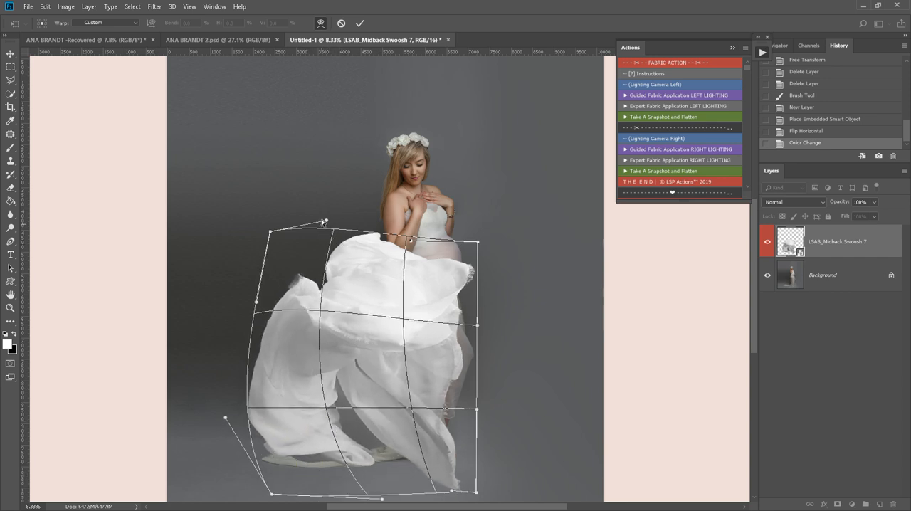
- Refine the warp by lowering the waist edge, pulling the front hem toward the feet and sweeping the train outward, then apply it
{"action": "left_click_drag", "start_coordinate": [327, 222], "coordinate": [380, 284]}
{"action": "left_click_drag", "start_coordinate": [477, 242], "coordinate": [480, 269]}
{"action": "left_click", "coordinate": [479, 492]}
{"action": "left_click_drag", "start_coordinate": [479, 491], "coordinate": [512, 437]}
{"action": "left_click_drag", "start_coordinate": [424, 469], "coordinate": [400, 463]}
{"action": "left_click_drag", "start_coordinate": [344, 442], "coordinate": [376, 447]}
{"action": "left_click_drag", "start_coordinate": [225, 418], "coordinate": [290, 435]}
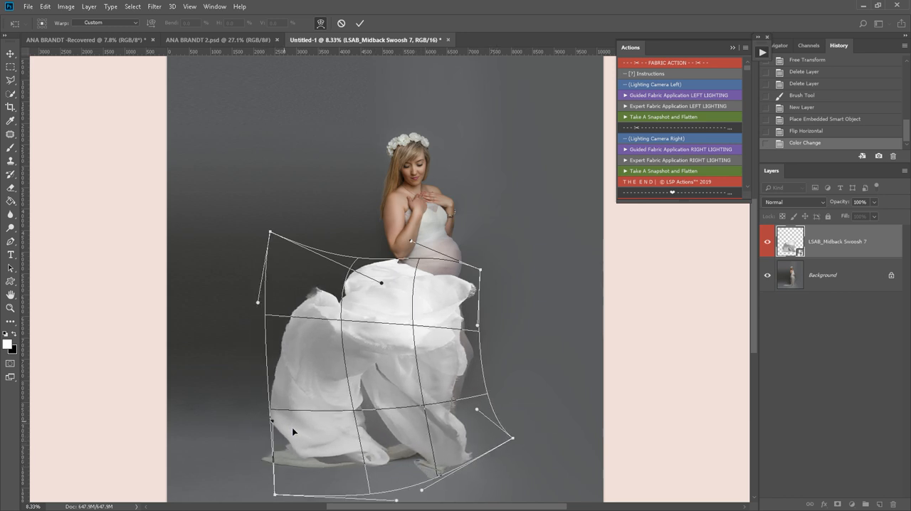
{"action": "left_click_drag", "start_coordinate": [315, 283], "coordinate": [345, 267]}
{"action": "left_click_drag", "start_coordinate": [290, 436], "coordinate": [207, 449]}
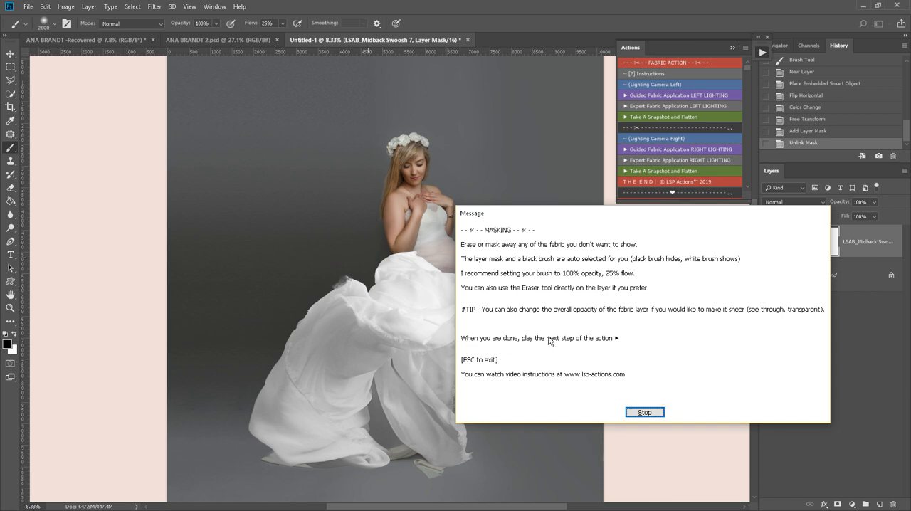
- Dismiss the masking message and hide the fabric over the belly and front hip on the layer mask, reducing the black brush to 1200 px
{"action": "left_click", "coordinate": [644, 412]}
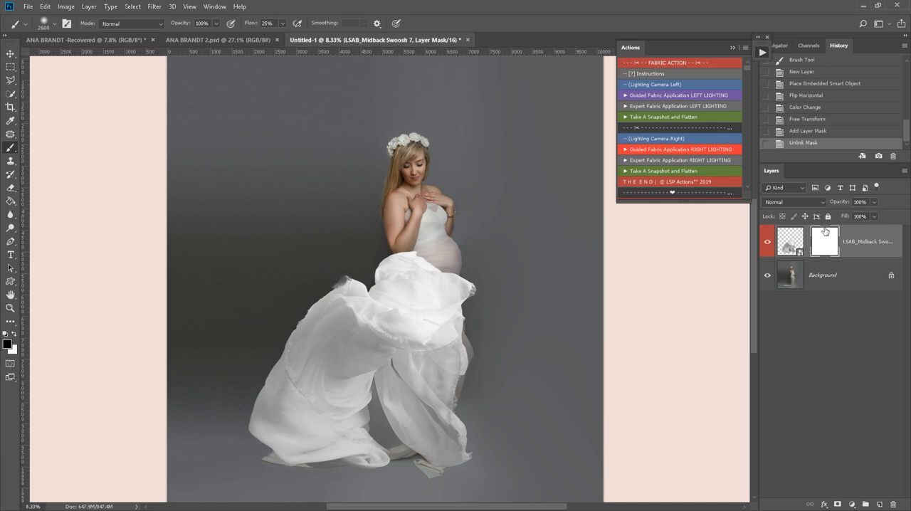
{"action": "mouse_move", "coordinate": [428, 244]}
{"action": "left_mouse_down"}
{"action": "mouse_move", "coordinate": [463, 240]}
{"action": "mouse_move", "coordinate": [456, 264]}
{"action": "mouse_move", "coordinate": [481, 285]}
{"action": "mouse_move", "coordinate": [500, 352]}
{"action": "mouse_move", "coordinate": [453, 234]}
{"action": "mouse_move", "coordinate": [443, 301]}
{"action": "mouse_move", "coordinate": [482, 292]}
{"action": "mouse_move", "coordinate": [471, 280]}
{"action": "mouse_move", "coordinate": [475, 302]}
{"action": "left_mouse_up"}
{"action": "left_click", "coordinate": [471, 280]}
{"action": "key", "text": "bracketleft"}
{"action": "key", "text": "bracketleft"}
{"action": "key", "text": "bracketleft"}
{"action": "key", "text": "bracketleft"}
{"action": "key", "text": "bracketleft"}
{"action": "key", "text": "bracketleft"}
{"action": "key", "text": "bracketleft"}
{"action": "key", "text": "bracketleft"}
{"action": "key", "text": "bracketleft"}
{"action": "key", "text": "bracketleft"}
{"action": "key", "text": "bracketleft"}
{"action": "key", "text": "bracketleft"}
{"action": "mouse_move", "coordinate": [447, 273]}
{"action": "left_mouse_down"}
{"action": "mouse_move", "coordinate": [411, 257]}
{"action": "mouse_move", "coordinate": [409, 239]}
{"action": "mouse_move", "coordinate": [421, 275]}
{"action": "mouse_move", "coordinate": [402, 221]}
{"action": "mouse_move", "coordinate": [411, 254]}
{"action": "mouse_move", "coordinate": [424, 231]}
{"action": "mouse_move", "coordinate": [436, 294]}
{"action": "mouse_move", "coordinate": [438, 254]}
{"action": "mouse_move", "coordinate": [470, 235]}
{"action": "left_mouse_up"}
- Lower the fabric layer's opacity to 83%
{"action": "left_click", "coordinate": [875, 203]}
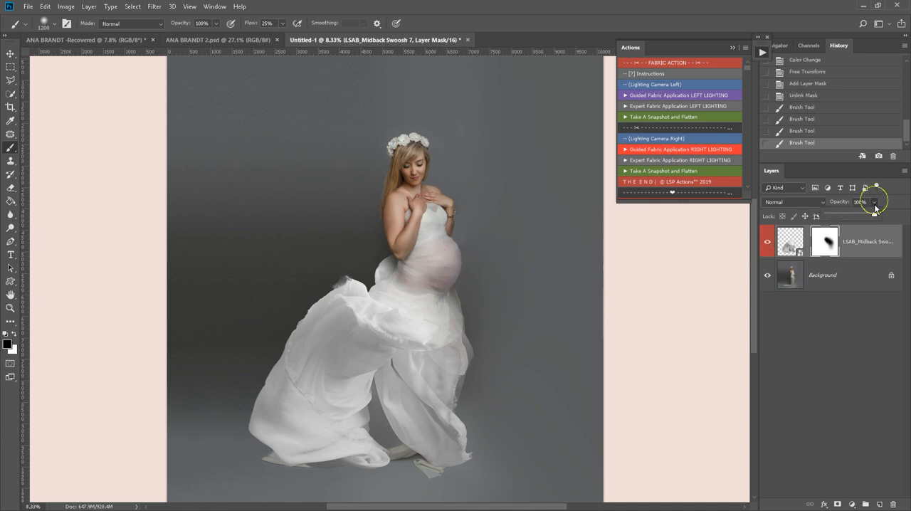
{"action": "mouse_move", "coordinate": [865, 214]}
{"action": "left_mouse_down"}
{"action": "mouse_move", "coordinate": [846, 212]}
{"action": "mouse_move", "coordinate": [871, 219]}
{"action": "left_mouse_up"}
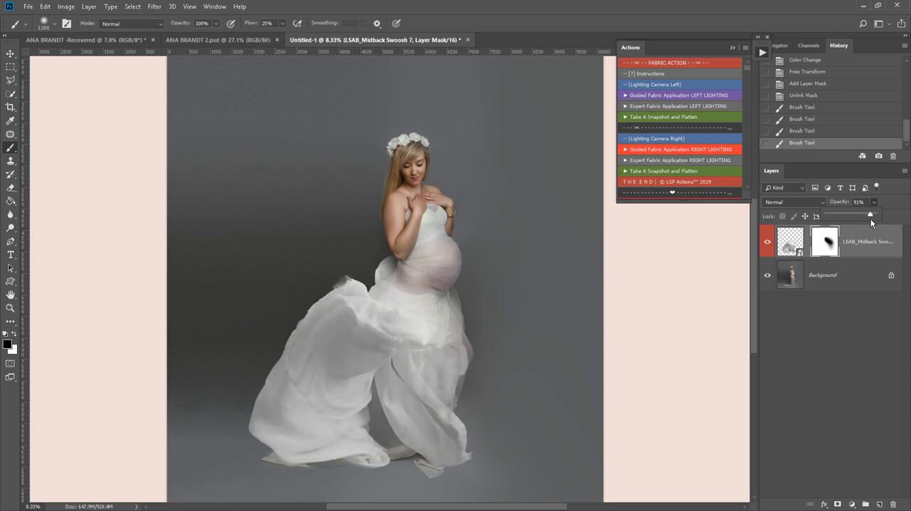
{"action": "left_click_drag", "start_coordinate": [866, 218], "coordinate": [866, 217]}
- Fade out the fabric behind the woman's elbow with soft black brush dabs on the layer mask
{"action": "left_click", "coordinate": [373, 264]}
{"action": "left_click", "coordinate": [376, 260]}
{"action": "left_click", "coordinate": [378, 256]}
{"action": "left_click", "coordinate": [376, 259]}
{"action": "left_click", "coordinate": [378, 263]}
- Set the brush hardness to 86% and mask away the remaining fabric edge between the elbow and the lower back
{"action": "right_click", "coordinate": [377, 262]}
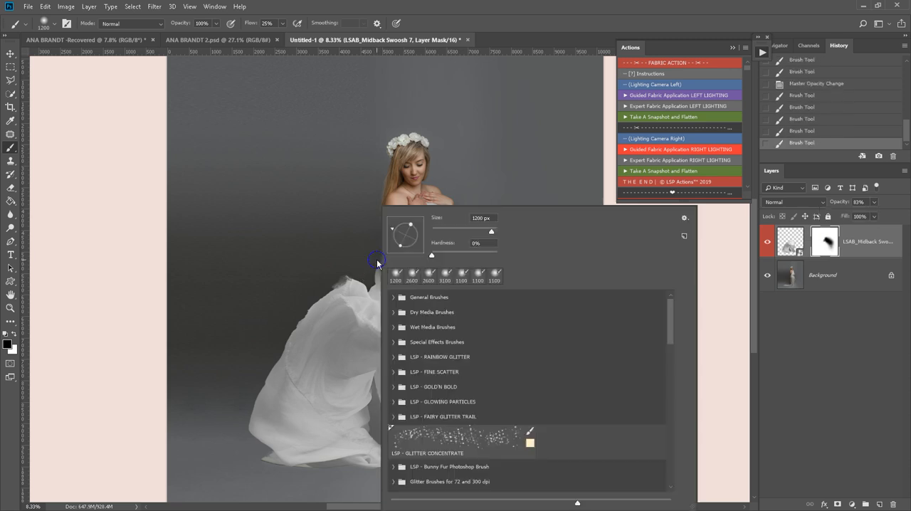
{"action": "left_click", "coordinate": [488, 257]}
{"action": "left_click", "coordinate": [355, 217]}
{"action": "left_click", "coordinate": [368, 238]}
{"action": "left_click", "coordinate": [370, 258]}
{"action": "left_click", "coordinate": [372, 260]}
{"action": "left_click", "coordinate": [371, 259]}
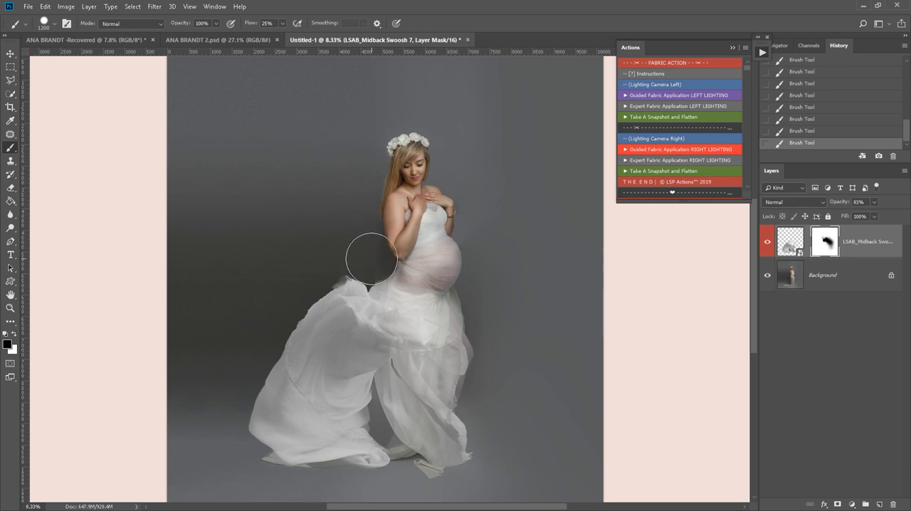
{"action": "left_click", "coordinate": [369, 254]}
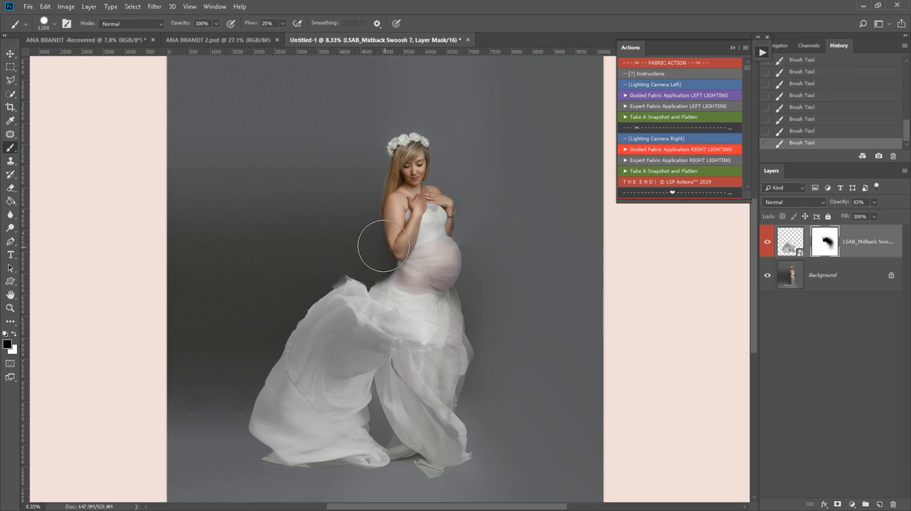
- Paint the fabric back in over the hip on the layer mask with a white 1600 px brush
{"action": "key", "text": "bracketleft"}
{"action": "key", "text": "bracketleft"}
{"action": "key", "text": "bracketleft"}
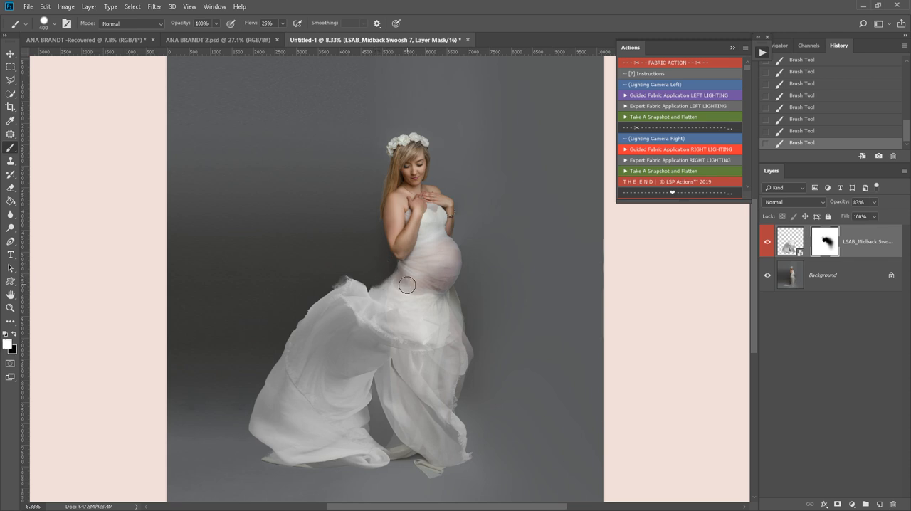
{"action": "key", "text": "bracketright"}
{"action": "key", "text": "bracketright"}
{"action": "key", "text": "bracketright"}
{"action": "key", "text": "bracketright"}
{"action": "key", "text": "bracketright"}
{"action": "key", "text": "bracketright"}
{"action": "key", "text": "bracketright"}
{"action": "key", "text": "bracketright"}
{"action": "key", "text": "bracketright"}
{"action": "key", "text": "bracketright"}
{"action": "key", "text": "bracketright"}
{"action": "left_click", "coordinate": [402, 303]}
{"action": "left_click", "coordinate": [402, 305]}
{"action": "left_click", "coordinate": [401, 305]}
{"action": "left_click", "coordinate": [402, 308]}
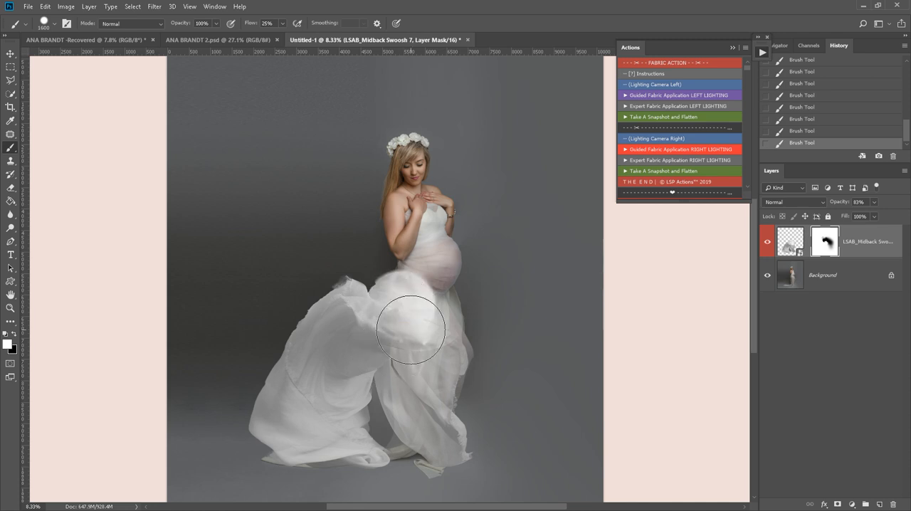
- Soften the brush and blend the fabric across the belly, hip and thigh, alternating black and white on the layer mask
{"action": "right_click", "coordinate": [410, 329]}
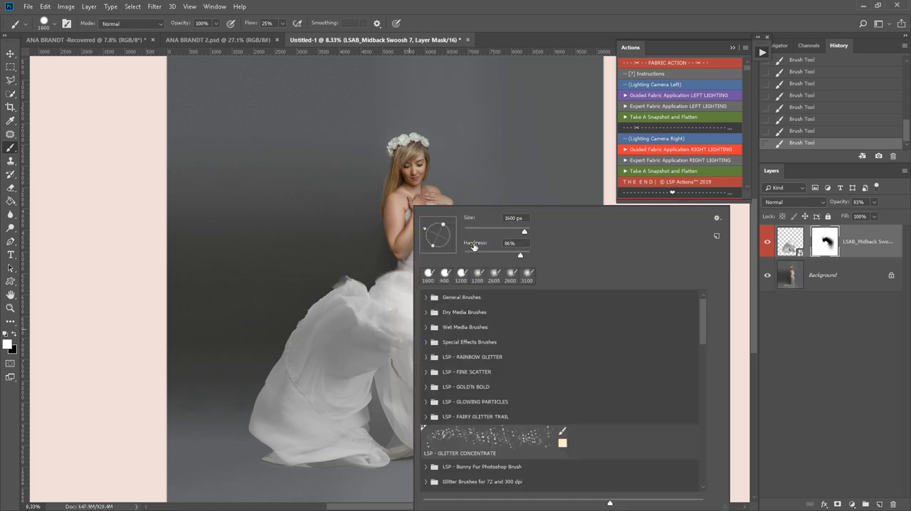
{"action": "left_click", "coordinate": [475, 253]}
{"action": "left_click", "coordinate": [364, 222]}
{"action": "key", "text": "x"}
{"action": "mouse_move", "coordinate": [435, 249]}
{"action": "left_mouse_down"}
{"action": "mouse_move", "coordinate": [434, 311]}
{"action": "mouse_move", "coordinate": [424, 260]}
{"action": "mouse_move", "coordinate": [416, 334]}
{"action": "mouse_move", "coordinate": [437, 329]}
{"action": "mouse_move", "coordinate": [441, 303]}
{"action": "mouse_move", "coordinate": [452, 349]}
{"action": "mouse_move", "coordinate": [395, 331]}
{"action": "mouse_move", "coordinate": [394, 316]}
{"action": "mouse_move", "coordinate": [405, 317]}
{"action": "mouse_move", "coordinate": [377, 337]}
{"action": "mouse_move", "coordinate": [414, 347]}
{"action": "mouse_move", "coordinate": [374, 330]}
{"action": "mouse_move", "coordinate": [423, 311]}
{"action": "mouse_move", "coordinate": [422, 281]}
{"action": "mouse_move", "coordinate": [412, 343]}
{"action": "mouse_move", "coordinate": [448, 332]}
{"action": "mouse_move", "coordinate": [423, 331]}
{"action": "left_mouse_up"}
{"action": "key", "text": "x"}
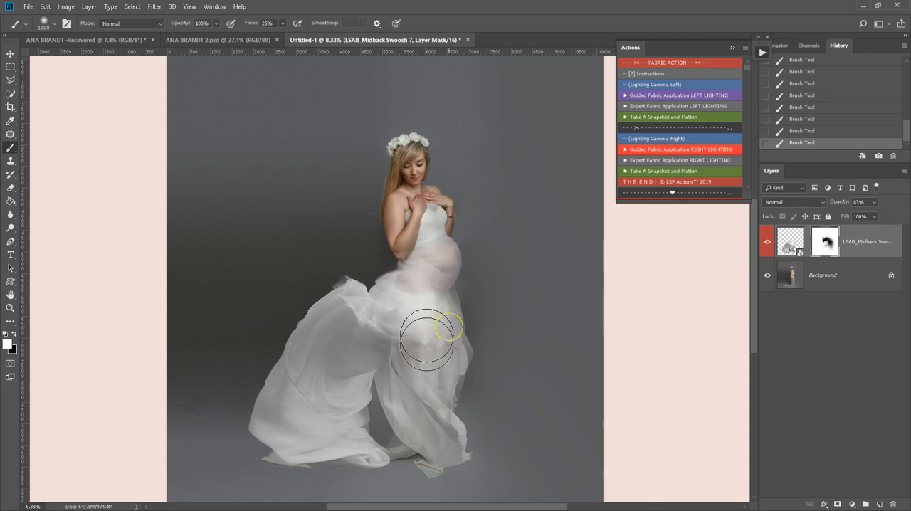
{"action": "key", "text": "x"}
{"action": "mouse_move", "coordinate": [405, 244]}
{"action": "left_mouse_down"}
{"action": "mouse_move", "coordinate": [409, 235]}
{"action": "mouse_move", "coordinate": [390, 246]}
{"action": "left_mouse_up"}
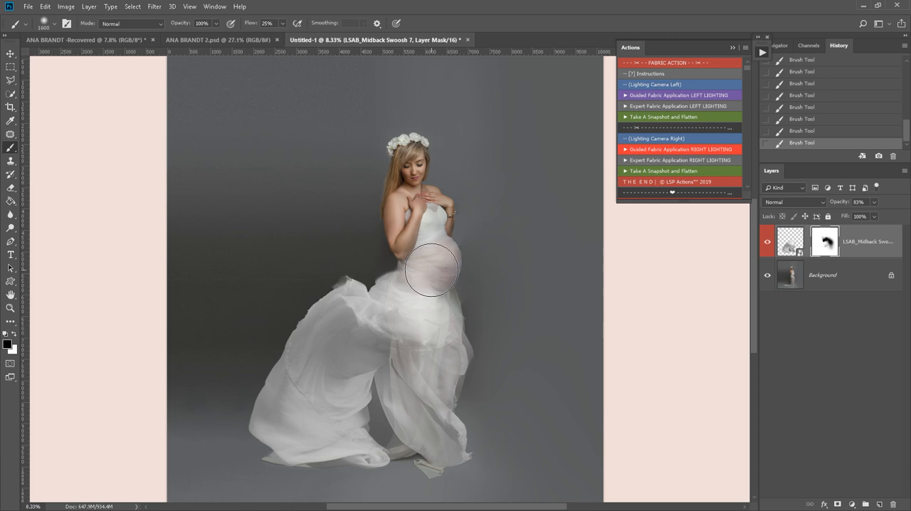
- Continue the guided fabric action to its color stage and sample a color from the lower part of the fabric
{"action": "left_click", "coordinate": [661, 154]}
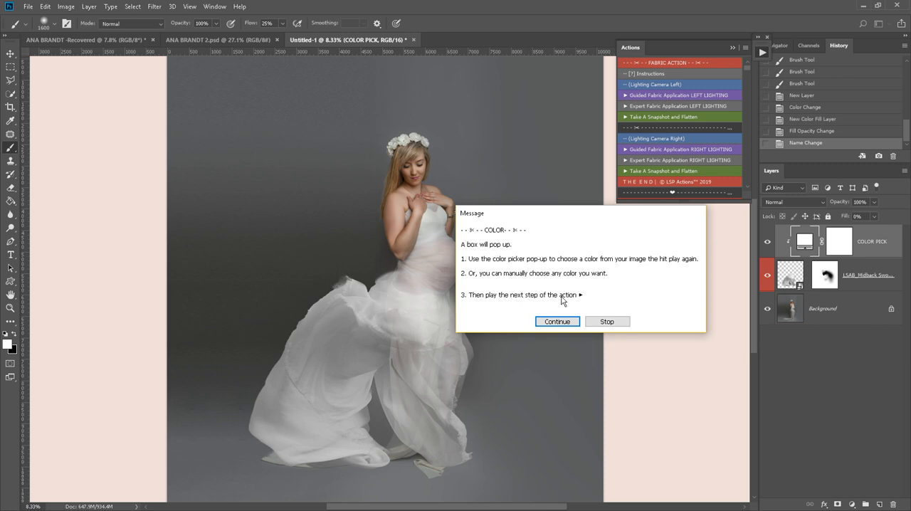
{"action": "left_click", "coordinate": [554, 322]}
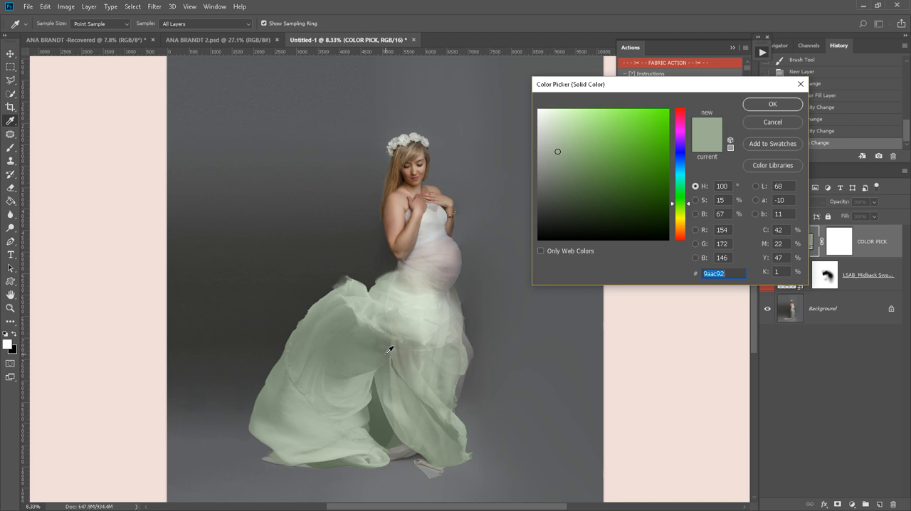
{"action": "left_click", "coordinate": [403, 449]}
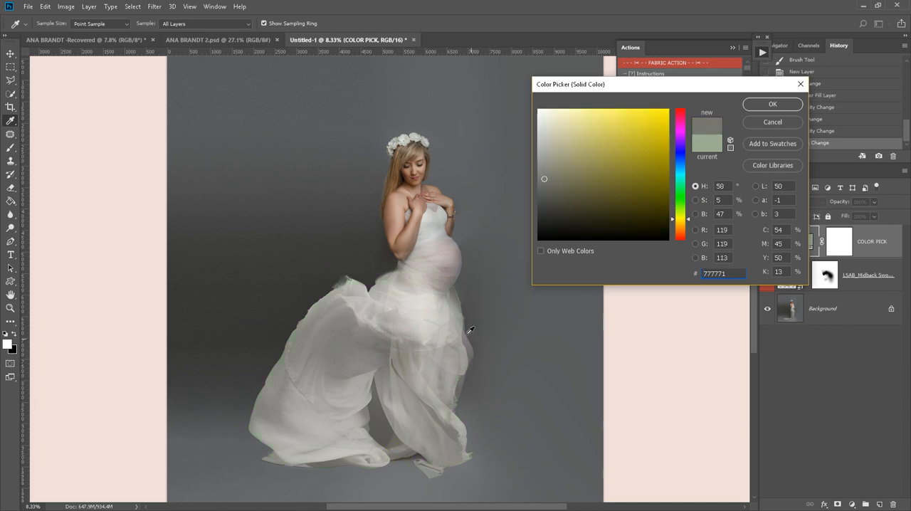
- Sample candidate fabric colors from the woman and her dress, ending on the pale bodice tone d7d9d2
{"action": "mouse_move", "coordinate": [565, 165]}
{"action": "left_mouse_down"}
{"action": "mouse_move", "coordinate": [563, 122]}
{"action": "mouse_move", "coordinate": [647, 138]}
{"action": "mouse_move", "coordinate": [612, 155]}
{"action": "mouse_move", "coordinate": [604, 185]}
{"action": "mouse_move", "coordinate": [593, 142]}
{"action": "left_mouse_up"}
{"action": "left_click", "coordinate": [408, 240]}
{"action": "left_click", "coordinate": [397, 214]}
{"action": "left_click", "coordinate": [403, 193]}
{"action": "left_click", "coordinate": [409, 166]}
{"action": "left_click", "coordinate": [342, 180]}
{"action": "left_click", "coordinate": [432, 242]}
{"action": "left_click", "coordinate": [428, 247]}
{"action": "left_click", "coordinate": [430, 265]}
{"action": "left_click", "coordinate": [429, 221]}
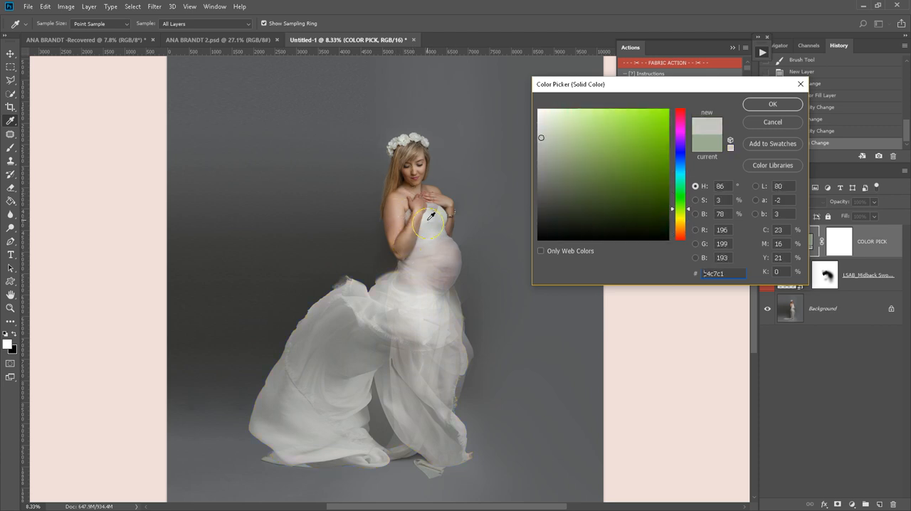
{"action": "left_click", "coordinate": [429, 221]}
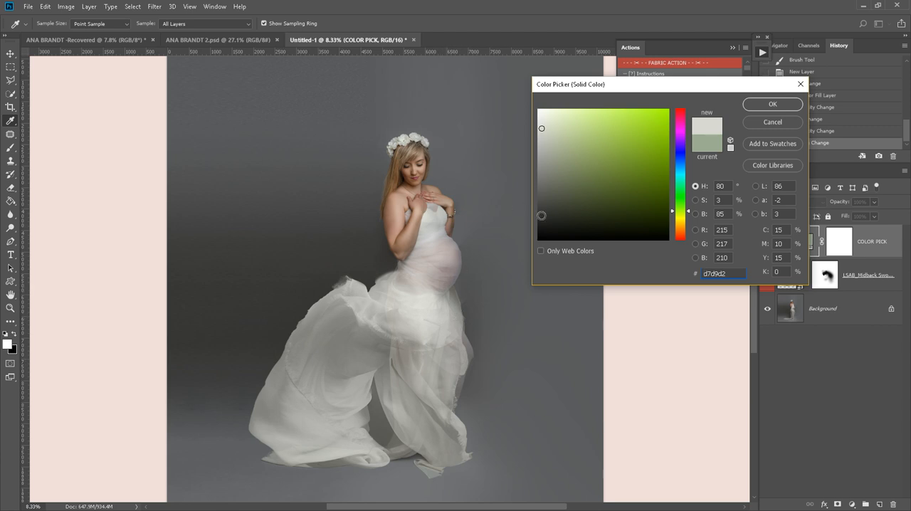
- Shift the fabric color to the warm off-white eceae0, accept it and finish the guided action
{"action": "left_click_drag", "start_coordinate": [682, 217], "coordinate": [681, 223]}
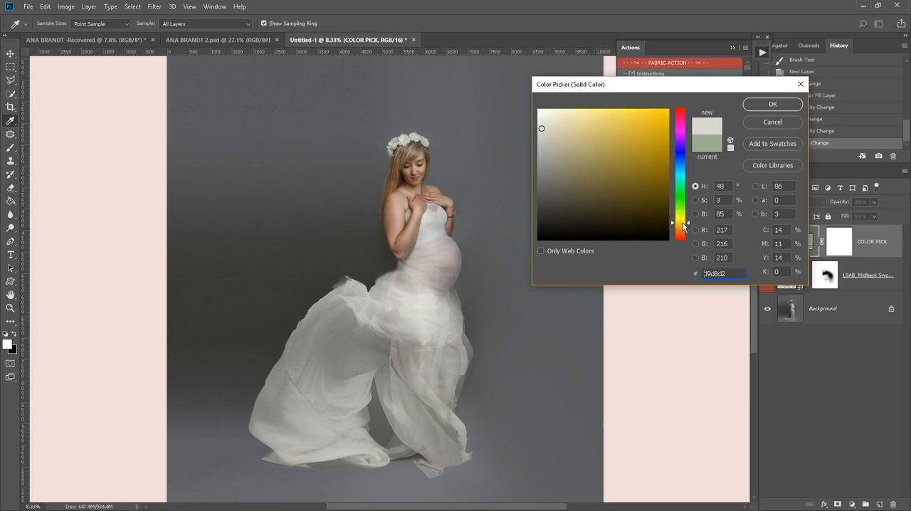
{"action": "left_click", "coordinate": [548, 119]}
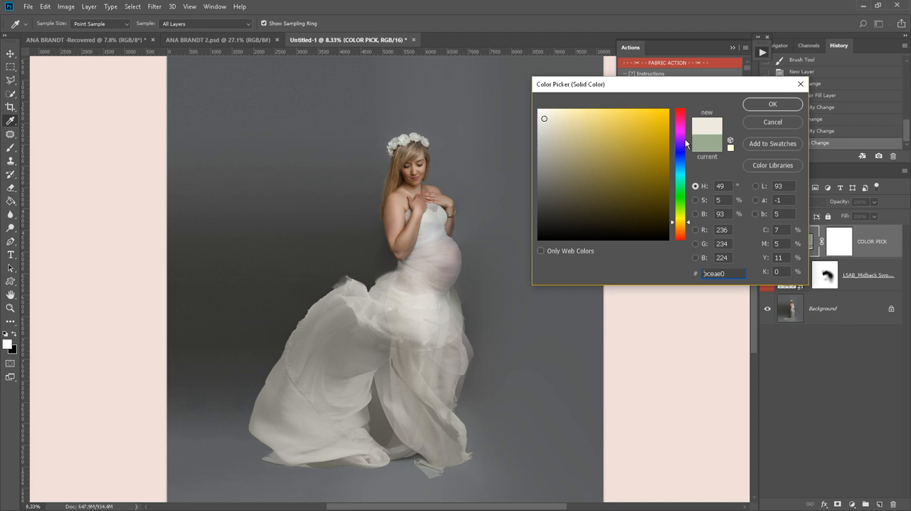
{"action": "left_click", "coordinate": [779, 105]}
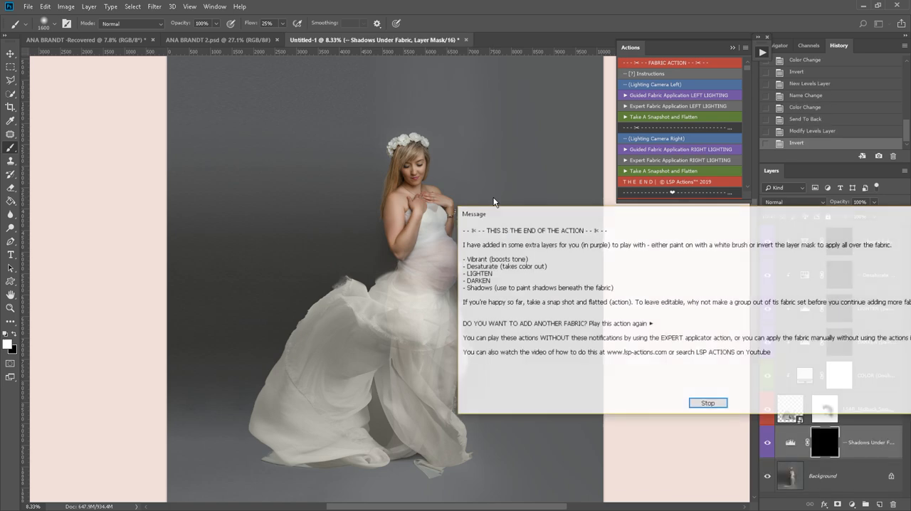
{"action": "left_click_drag", "start_coordinate": [515, 223], "coordinate": [231, 226]}
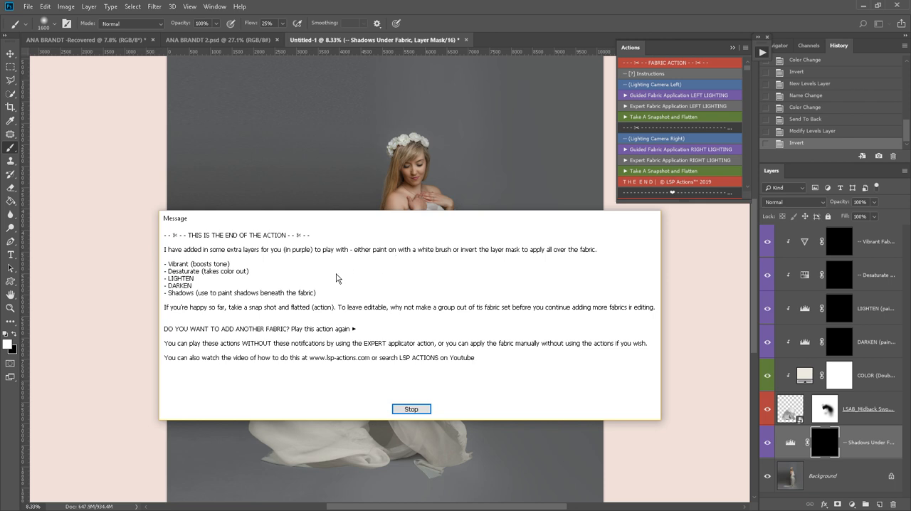
{"action": "left_click", "coordinate": [411, 410]}
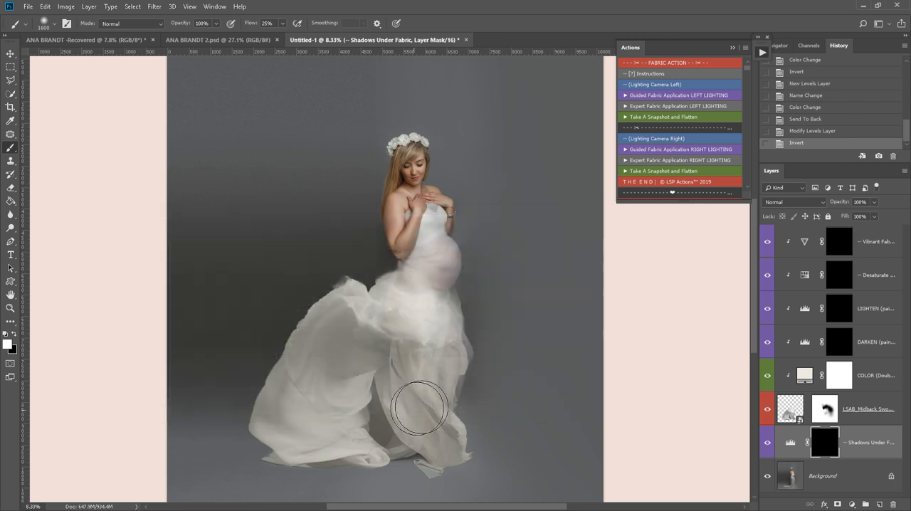
- Widen the layer list and look through the DARKEN, LIGHTEN, Vibrant Fabric and Desaturate Fabric layers
{"action": "left_click", "coordinate": [877, 344]}
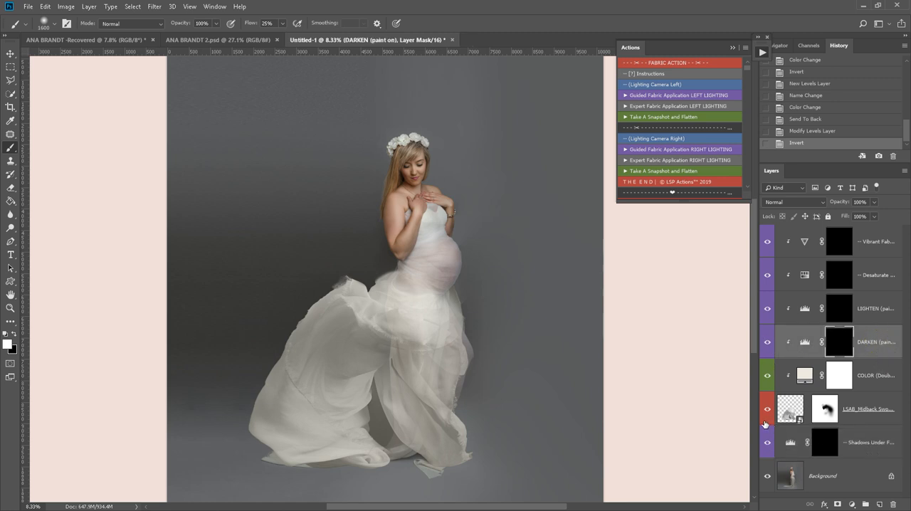
{"action": "left_click_drag", "start_coordinate": [758, 398], "coordinate": [718, 403]}
{"action": "left_click", "coordinate": [849, 310]}
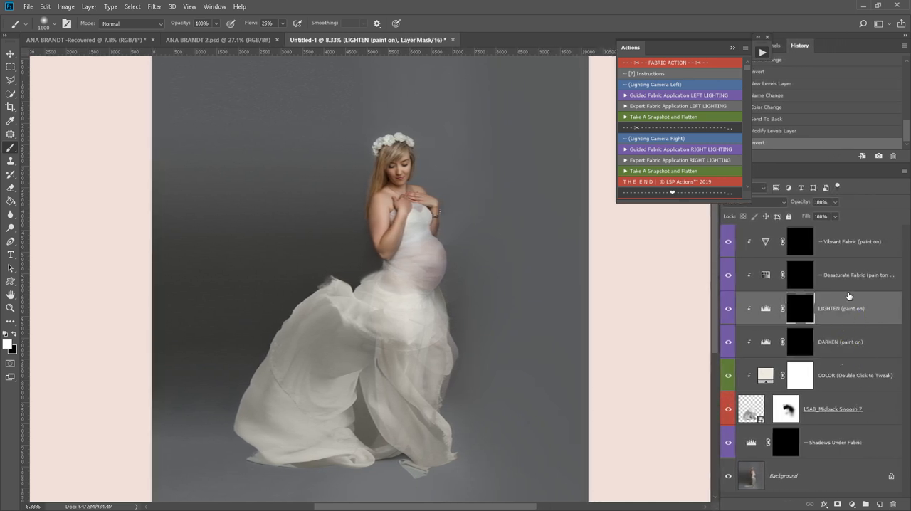
{"action": "scroll", "coordinate": [614, 317], "scroll_direction": "down", "scroll_amount": 2}
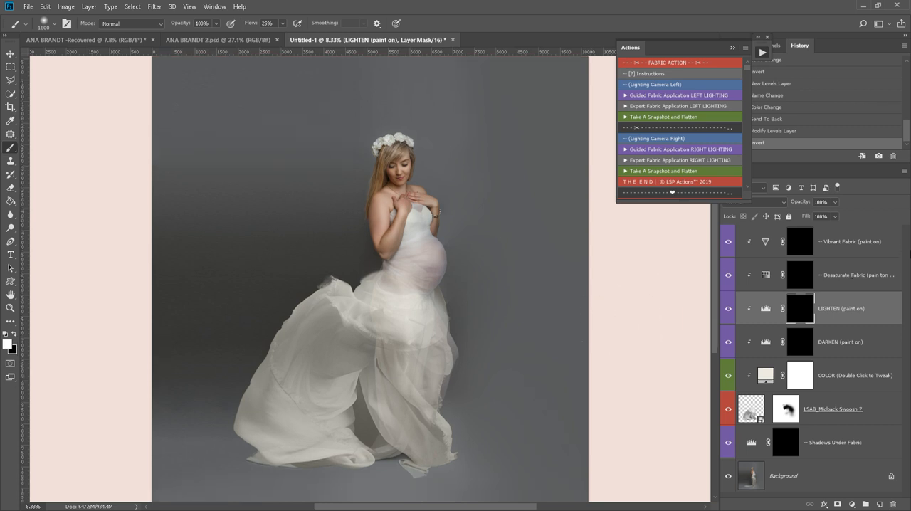
{"action": "left_click", "coordinate": [847, 242]}
{"action": "left_click", "coordinate": [856, 277]}
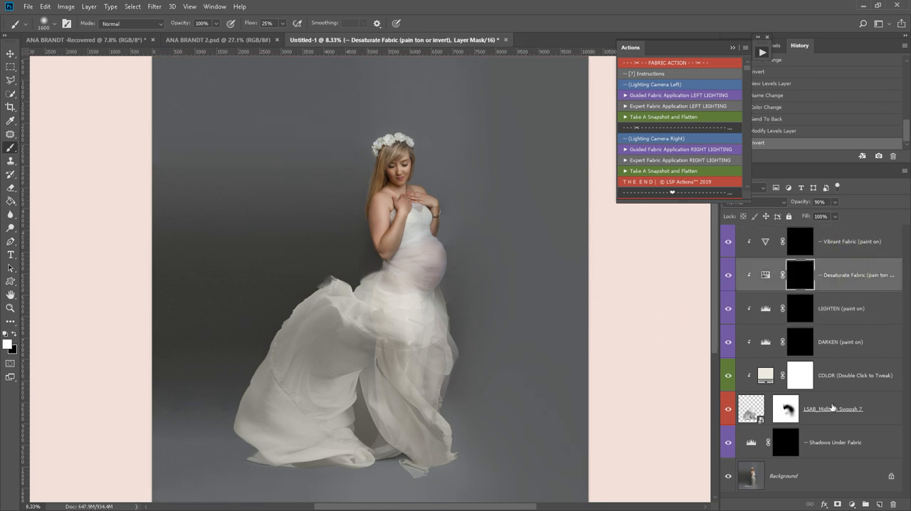
- Paint a soft shadow along the fabric's lower hem on the Shadows Under Fabric mask with a 1000 px white brush
{"action": "left_click", "coordinate": [810, 448]}
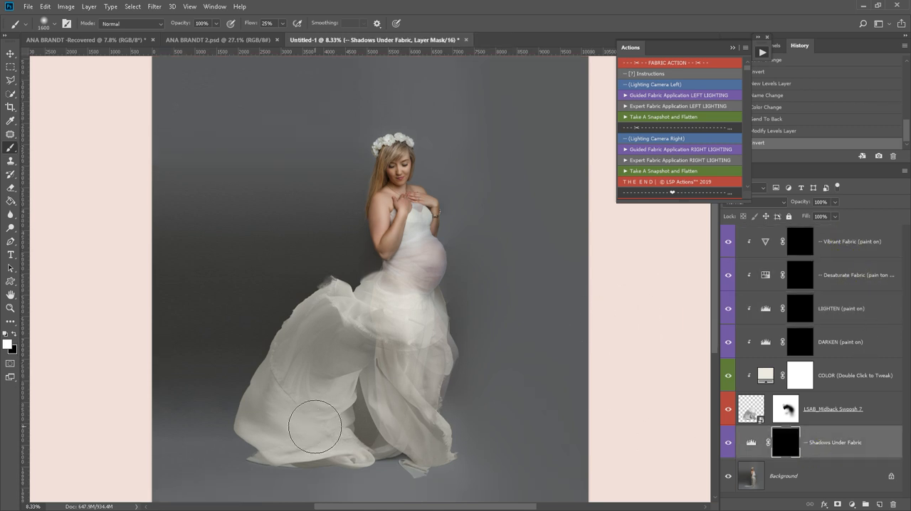
{"action": "key", "text": "bracketleft"}
{"action": "key", "text": "bracketleft"}
{"action": "key", "text": "bracketleft"}
{"action": "key", "text": "bracketleft"}
{"action": "key", "text": "bracketleft"}
{"action": "key", "text": "bracketleft"}
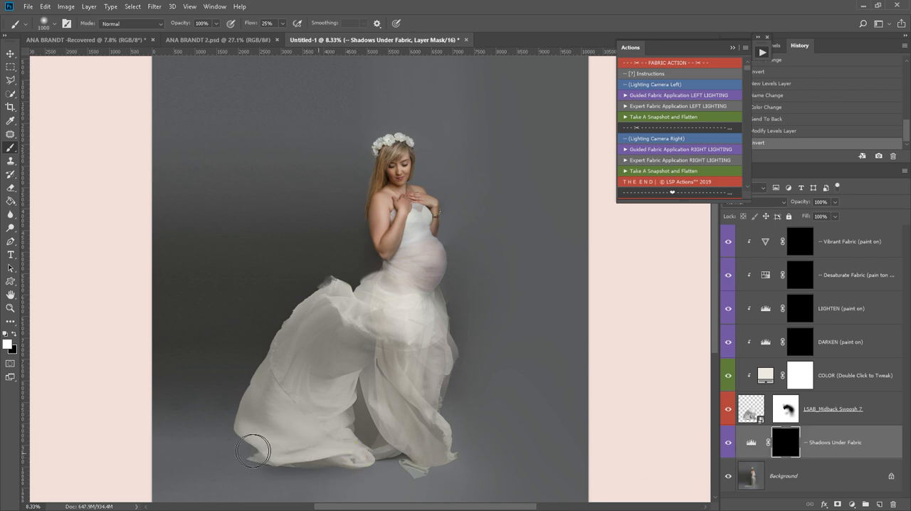
{"action": "mouse_move", "coordinate": [261, 454]}
{"action": "left_mouse_down"}
{"action": "mouse_move", "coordinate": [459, 466]}
{"action": "mouse_move", "coordinate": [413, 444]}
{"action": "mouse_move", "coordinate": [295, 450]}
{"action": "left_mouse_up"}
- Enlarge the brush and extend the floor shadow beneath and behind the trailing end of the fabric
{"action": "key", "text": "bracketright"}
{"action": "key", "text": "bracketright"}
{"action": "key", "text": "bracketright"}
{"action": "key", "text": "bracketright"}
{"action": "key", "text": "bracketright"}
{"action": "key", "text": "bracketright"}
{"action": "key", "text": "bracketright"}
{"action": "key", "text": "bracketright"}
{"action": "key", "text": "bracketright"}
{"action": "key", "text": "bracketright"}
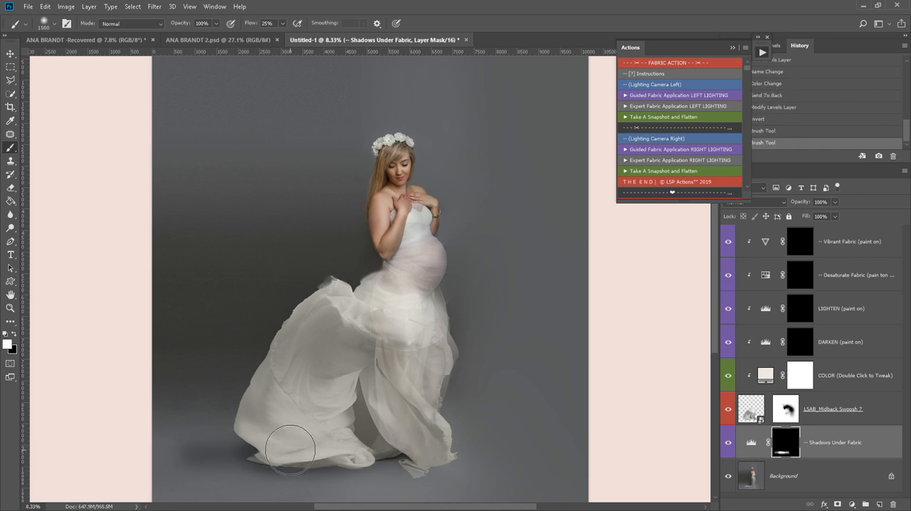
{"action": "mouse_move", "coordinate": [284, 439]}
{"action": "left_mouse_down"}
{"action": "mouse_move", "coordinate": [342, 428]}
{"action": "mouse_move", "coordinate": [178, 439]}
{"action": "left_mouse_up"}
{"action": "mouse_move", "coordinate": [311, 433]}
{"action": "left_mouse_down"}
{"action": "mouse_move", "coordinate": [280, 447]}
{"action": "mouse_move", "coordinate": [288, 433]}
{"action": "left_mouse_up"}
- Reduce the shadow showing through the middle of the fabric with a 2000 px black brush on the same mask
{"action": "key", "text": "x"}
{"action": "mouse_move", "coordinate": [286, 400]}
{"action": "left_mouse_down"}
{"action": "mouse_move", "coordinate": [278, 389]}
{"action": "mouse_move", "coordinate": [175, 435]}
{"action": "mouse_move", "coordinate": [286, 402]}
{"action": "left_mouse_up"}
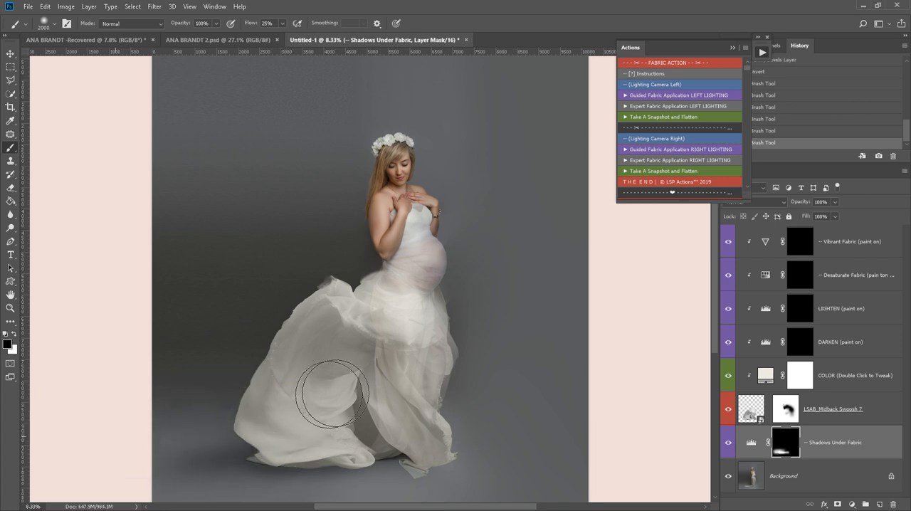
{"action": "left_click_drag", "start_coordinate": [361, 347], "coordinate": [370, 342]}
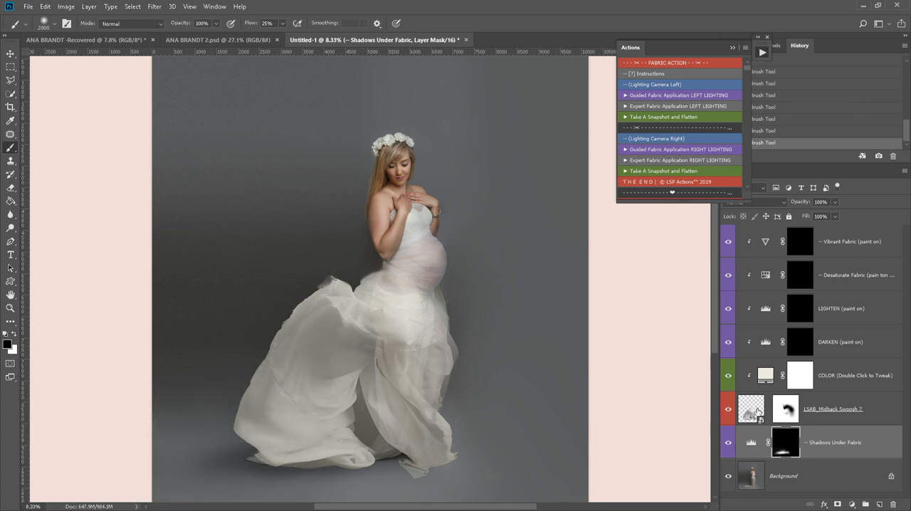
- Darken the upper inner folds of the swoosh by painting on the DARKEN mask with a 3200 px white brush
{"action": "left_click", "coordinate": [798, 350]}
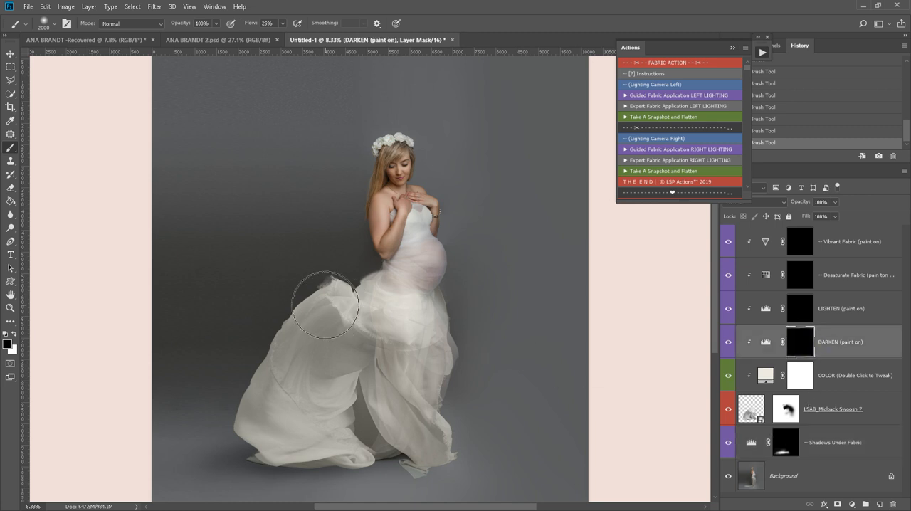
{"action": "key", "text": "bracketright"}
{"action": "key", "text": "bracketright"}
{"action": "key", "text": "bracketright"}
{"action": "key", "text": "bracketright"}
{"action": "key", "text": "bracketright"}
{"action": "key", "text": "bracketright"}
{"action": "key", "text": "bracketright"}
{"action": "key", "text": "bracketright"}
{"action": "key", "text": "bracketright"}
{"action": "key", "text": "bracketright"}
{"action": "key", "text": "bracketright"}
{"action": "key", "text": "bracketright"}
{"action": "left_click", "coordinate": [337, 273]}
{"action": "mouse_move", "coordinate": [338, 273]}
{"action": "left_mouse_down"}
{"action": "mouse_move", "coordinate": [346, 235]}
{"action": "mouse_move", "coordinate": [264, 309]}
{"action": "mouse_move", "coordinate": [355, 273]}
{"action": "mouse_move", "coordinate": [405, 303]}
{"action": "mouse_move", "coordinate": [367, 306]}
{"action": "mouse_move", "coordinate": [316, 352]}
{"action": "mouse_move", "coordinate": [339, 329]}
{"action": "left_mouse_up"}
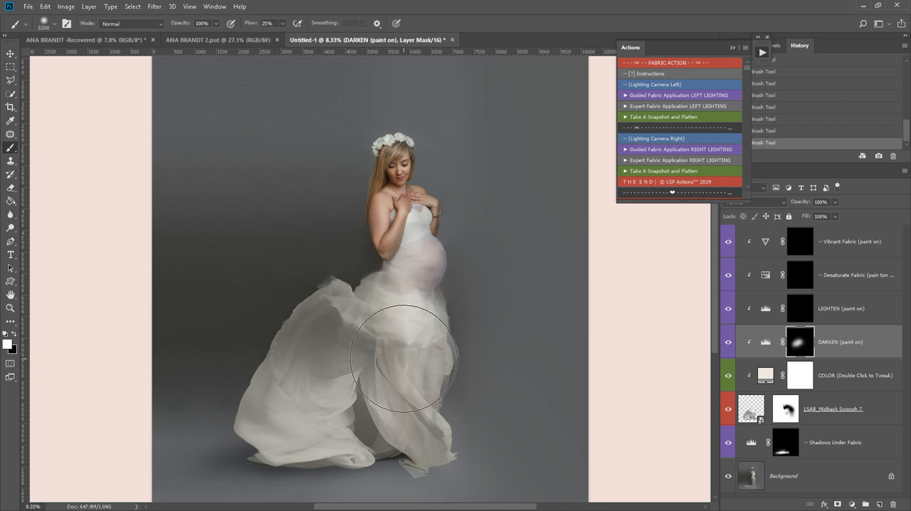
- Lighten the front of the skirt from the thigh to the hem by painting white on the LIGHTEN mask
{"action": "left_click", "coordinate": [804, 317]}
{"action": "left_click", "coordinate": [423, 331]}
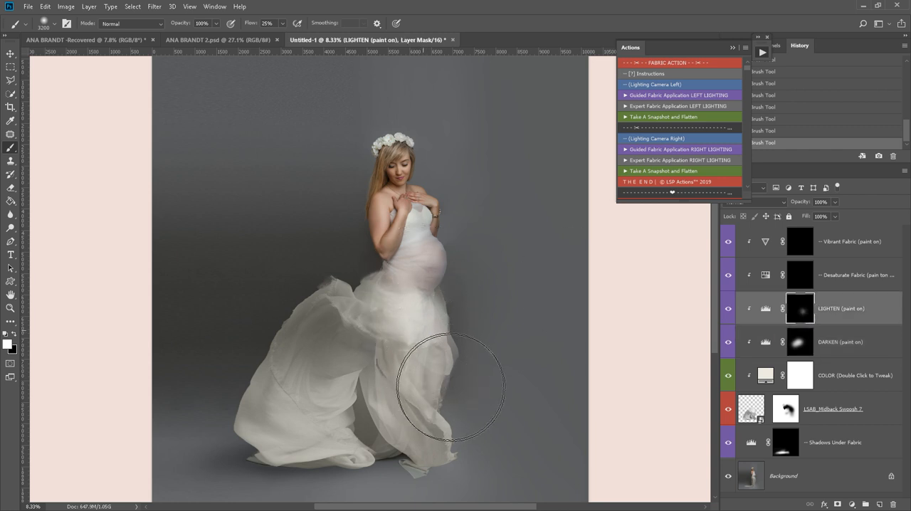
{"action": "mouse_move", "coordinate": [451, 388]}
{"action": "left_mouse_down"}
{"action": "mouse_move", "coordinate": [470, 410]}
{"action": "mouse_move", "coordinate": [459, 432]}
{"action": "left_mouse_up"}
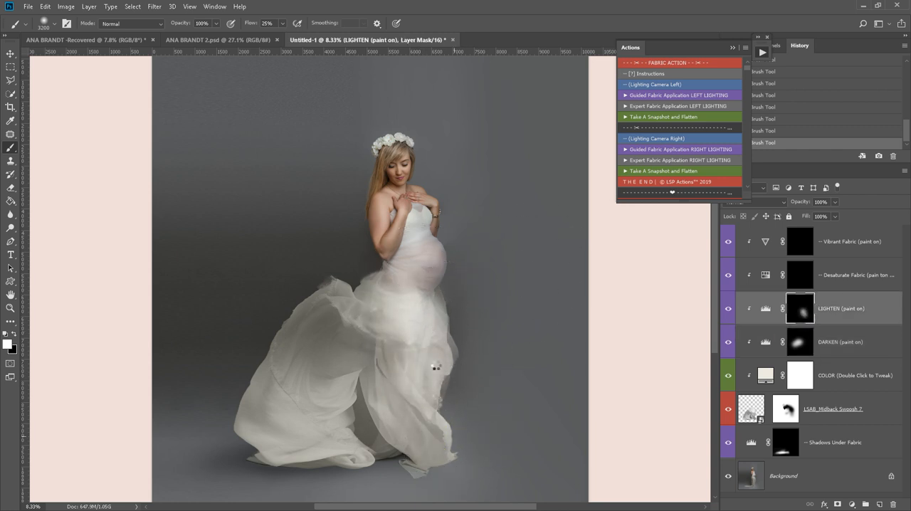
{"action": "left_click_drag", "start_coordinate": [390, 368], "coordinate": [352, 441]}
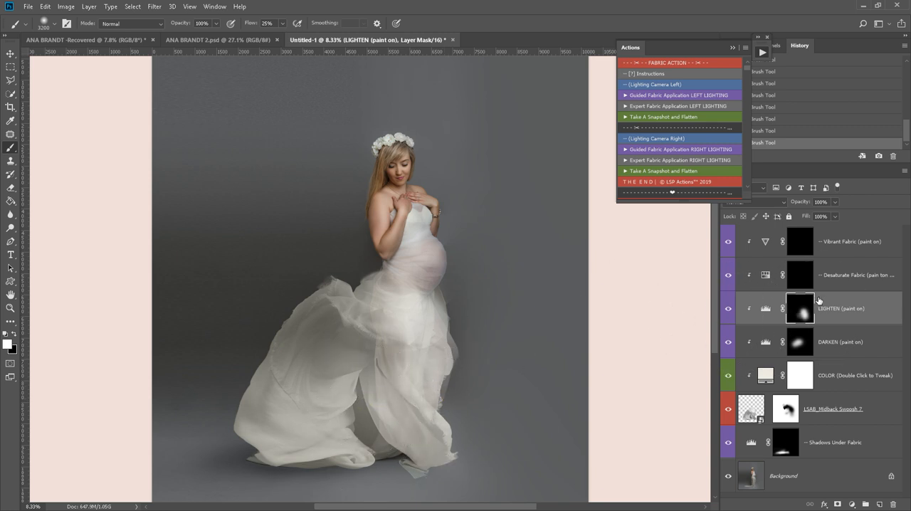
- Preview the Desaturate Fabric and Vibrant Fabric effects on the whole fabric by temporarily disabling their layer masks
{"action": "left_click", "coordinate": [807, 281]}
{"action": "left_click", "coordinate": [803, 278], "text": "shift"}
{"action": "left_click", "coordinate": [803, 277], "text": "shift"}
{"action": "left_click", "coordinate": [802, 243], "text": "shift"}
{"action": "left_click", "coordinate": [803, 244], "text": "shift"}
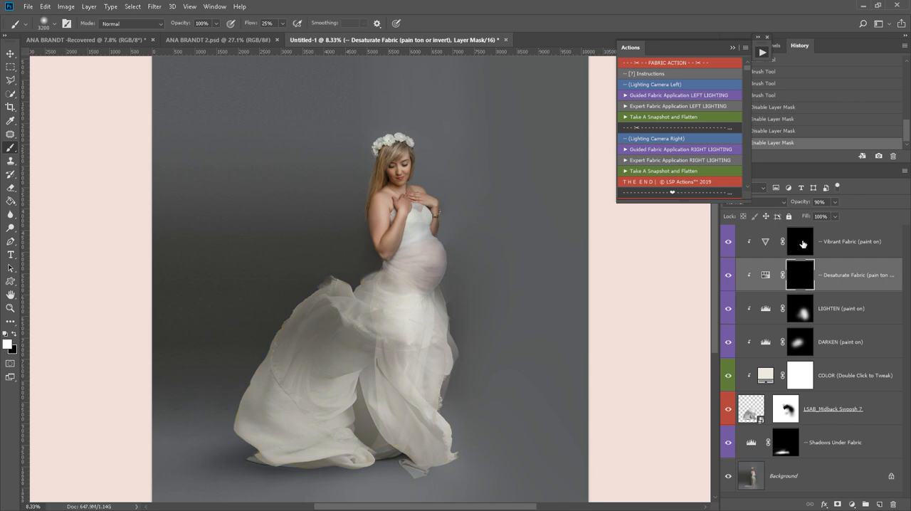
{"action": "double_click", "coordinate": [766, 375]}
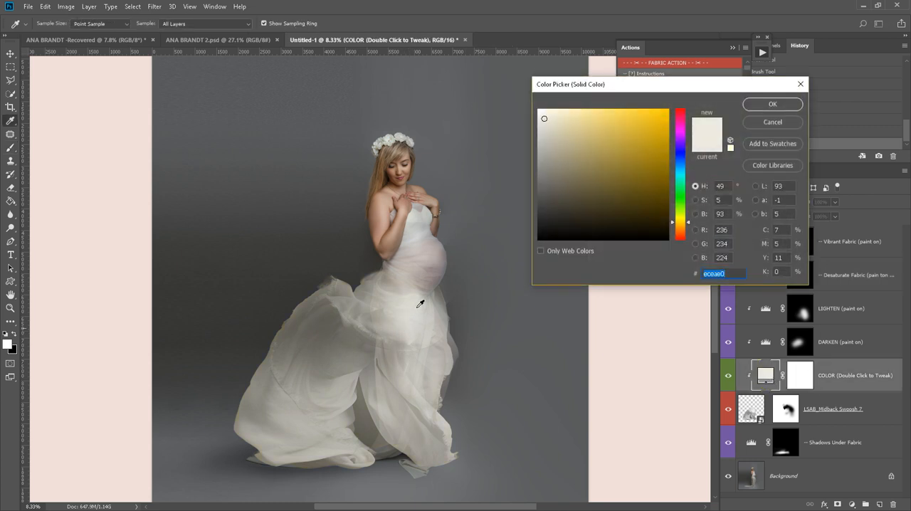
{"action": "left_click_drag", "start_coordinate": [692, 173], "coordinate": [680, 136]}
{"action": "left_click_drag", "start_coordinate": [522, 225], "coordinate": [425, 261]}
{"action": "left_click", "coordinate": [770, 105]}
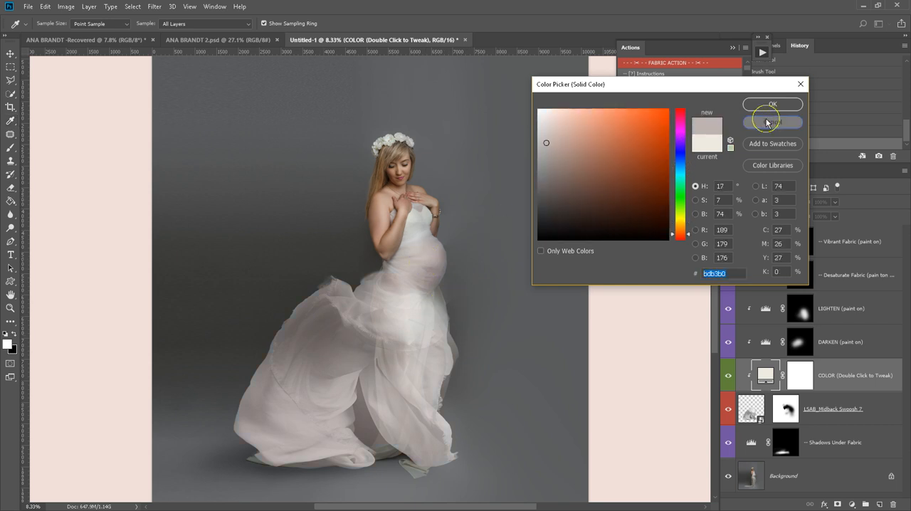
- Transform the LSAB_Midback Swoosh 7 layer in Warp mode and reshape the fabric's upper edge behind the woman's back
{"action": "left_click", "coordinate": [748, 405]}
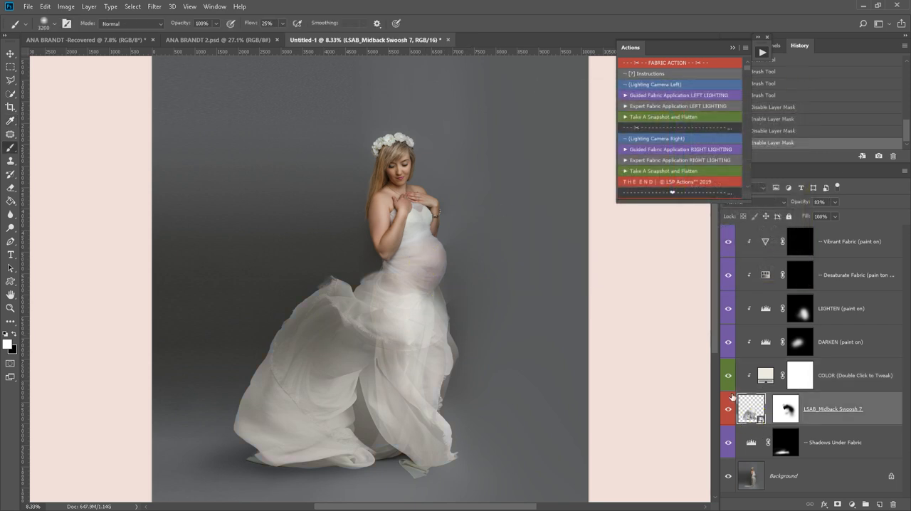
{"action": "left_click", "coordinate": [41, 7]}
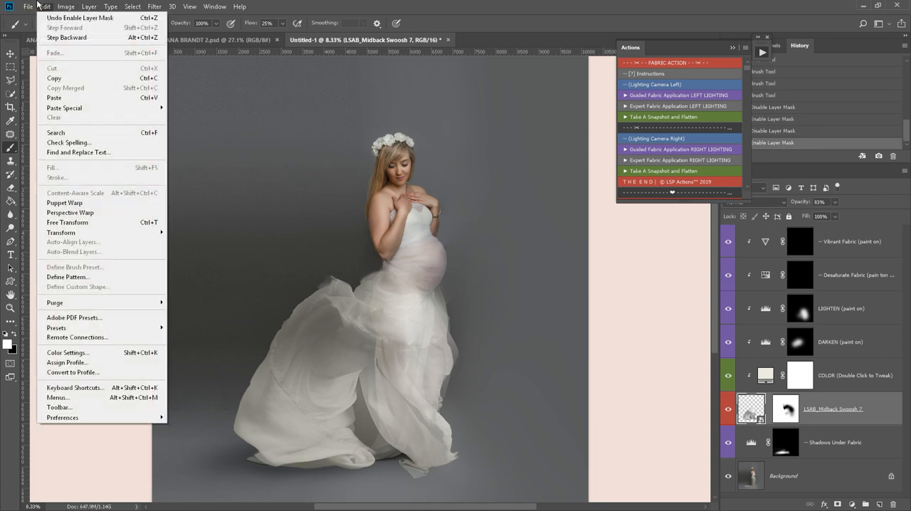
{"action": "mouse_move", "coordinate": [162, 234]}
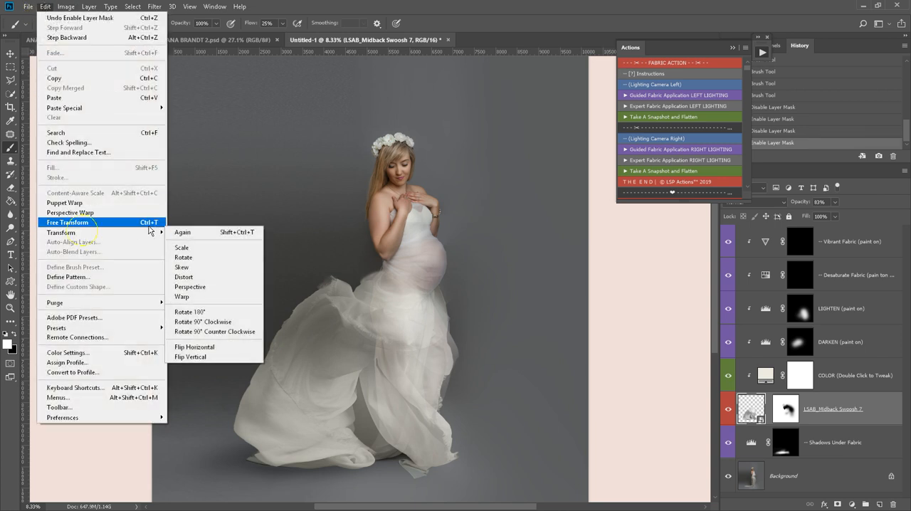
{"action": "left_click", "coordinate": [183, 248]}
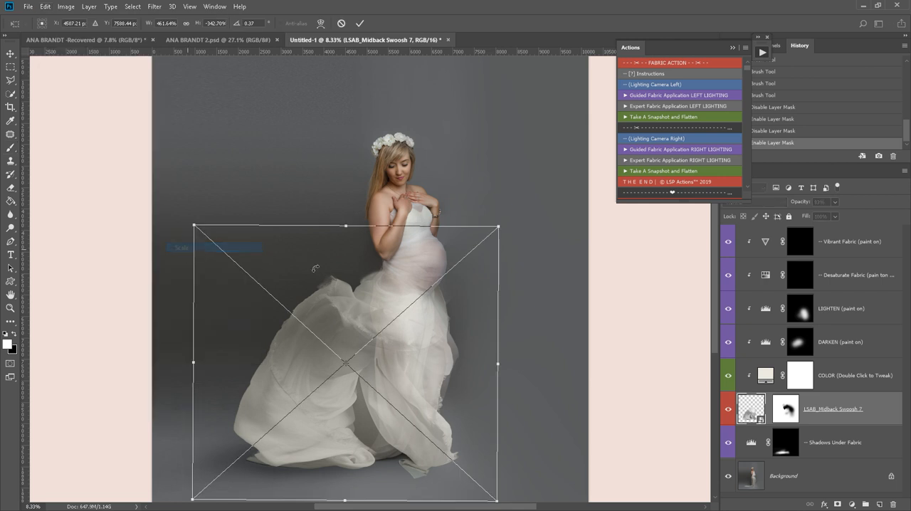
{"action": "mouse_move", "coordinate": [402, 367]}
{"action": "left_mouse_down"}
{"action": "mouse_move", "coordinate": [385, 321]}
{"action": "mouse_move", "coordinate": [406, 358]}
{"action": "left_mouse_up"}
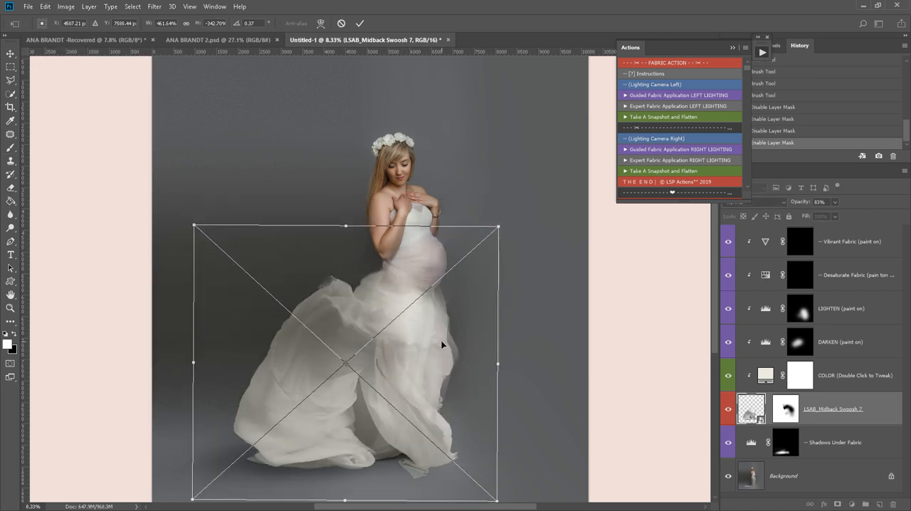
{"action": "right_click", "coordinate": [431, 356]}
{"action": "left_click", "coordinate": [428, 409]}
{"action": "left_click_drag", "start_coordinate": [289, 269], "coordinate": [309, 262]}
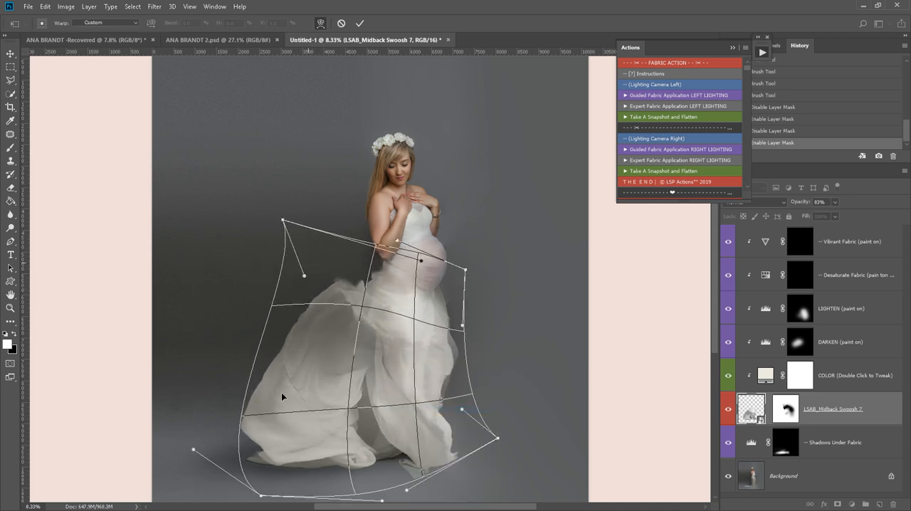
- Warp the fabric's lower corners outward to spread the hem on both sides, and apply the transformation
{"action": "left_click_drag", "start_coordinate": [260, 497], "coordinate": [230, 501]}
{"action": "left_click_drag", "start_coordinate": [340, 479], "coordinate": [357, 487]}
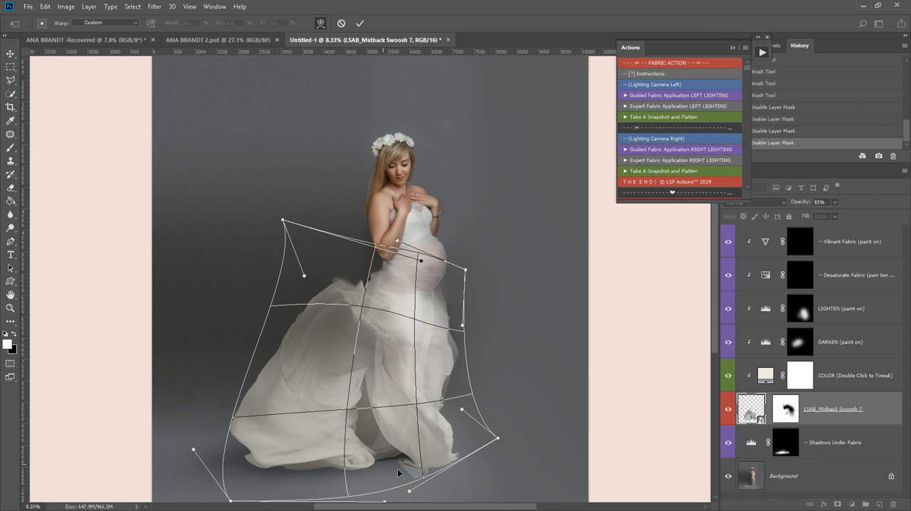
{"action": "left_click_drag", "start_coordinate": [501, 441], "coordinate": [537, 434]}
{"action": "left_click_drag", "start_coordinate": [465, 376], "coordinate": [462, 355]}
{"action": "key", "text": "Return"}
- Paint white on the LSAB_Midback Swoosh 7 mask with a 1000 px brush to restore fabric across the hips
{"action": "key", "text": "b"}
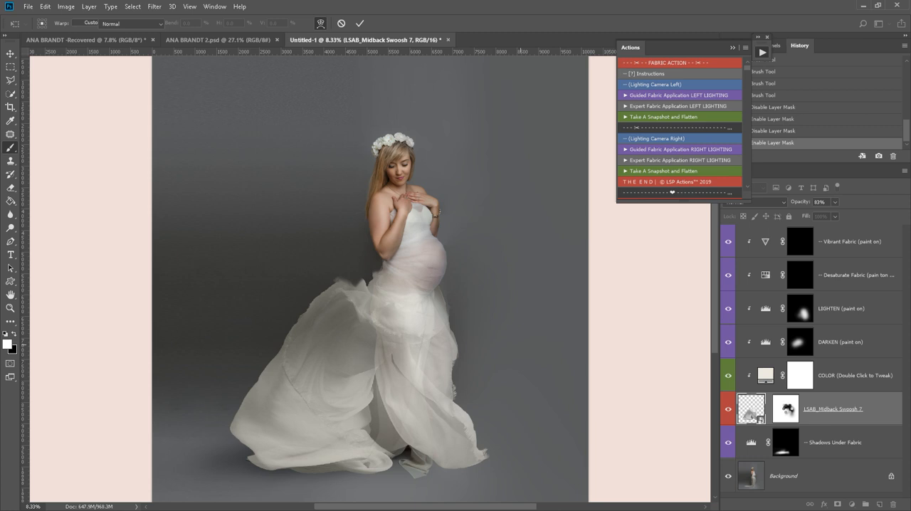
{"action": "left_click", "coordinate": [787, 411]}
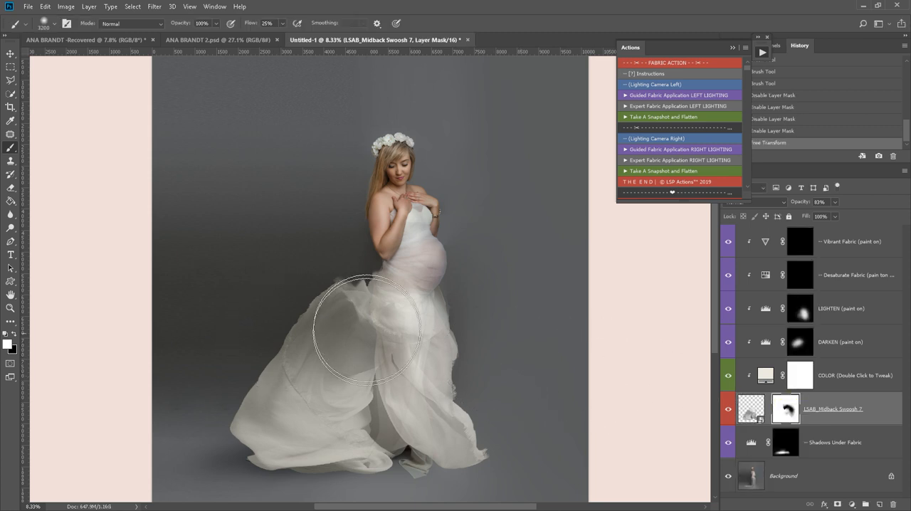
{"action": "right_click", "coordinate": [356, 313]}
{"action": "left_click", "coordinate": [472, 229]}
{"action": "left_click", "coordinate": [490, 154]}
{"action": "mouse_move", "coordinate": [373, 278]}
{"action": "left_mouse_down"}
{"action": "mouse_move", "coordinate": [333, 293]}
{"action": "mouse_move", "coordinate": [330, 284]}
{"action": "mouse_move", "coordinate": [348, 276]}
{"action": "mouse_move", "coordinate": [330, 276]}
{"action": "mouse_move", "coordinate": [365, 280]}
{"action": "mouse_move", "coordinate": [375, 312]}
{"action": "mouse_move", "coordinate": [368, 266]}
{"action": "mouse_move", "coordinate": [399, 294]}
{"action": "mouse_move", "coordinate": [371, 274]}
{"action": "mouse_move", "coordinate": [405, 307]}
{"action": "mouse_move", "coordinate": [419, 342]}
{"action": "mouse_move", "coordinate": [426, 293]}
{"action": "mouse_move", "coordinate": [441, 332]}
{"action": "mouse_move", "coordinate": [443, 298]}
{"action": "mouse_move", "coordinate": [438, 320]}
{"action": "left_mouse_up"}
{"action": "key", "text": "bracketright"}
{"action": "key", "text": "bracketright"}
{"action": "key", "text": "bracketright"}
{"action": "key", "text": "bracketright"}
{"action": "key", "text": "bracketright"}
{"action": "key", "text": "bracketright"}
{"action": "key", "text": "bracketright"}
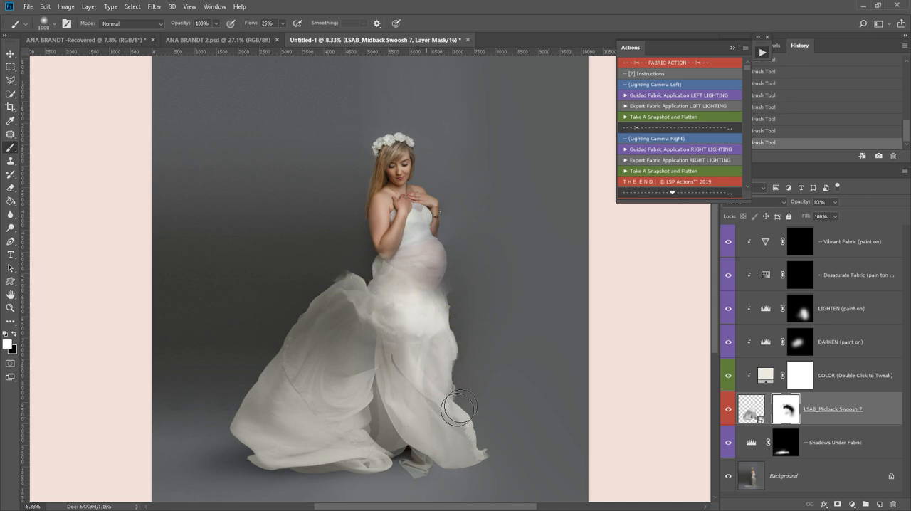
- Blend the fabric over the hips and thigh by painting black on its mask with a soft 2874 px brush
{"action": "key", "text": "x"}
{"action": "right_click", "coordinate": [462, 353]}
{"action": "left_click", "coordinate": [579, 233]}
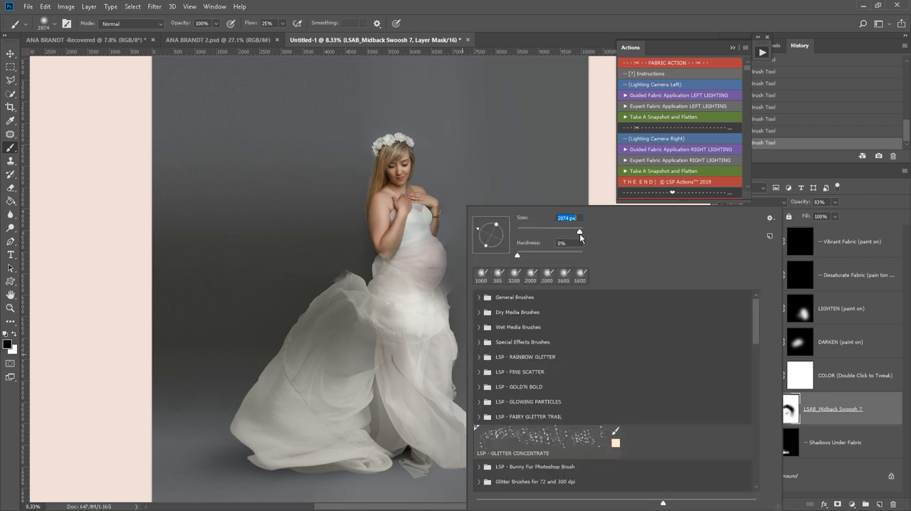
{"action": "left_click", "coordinate": [457, 271]}
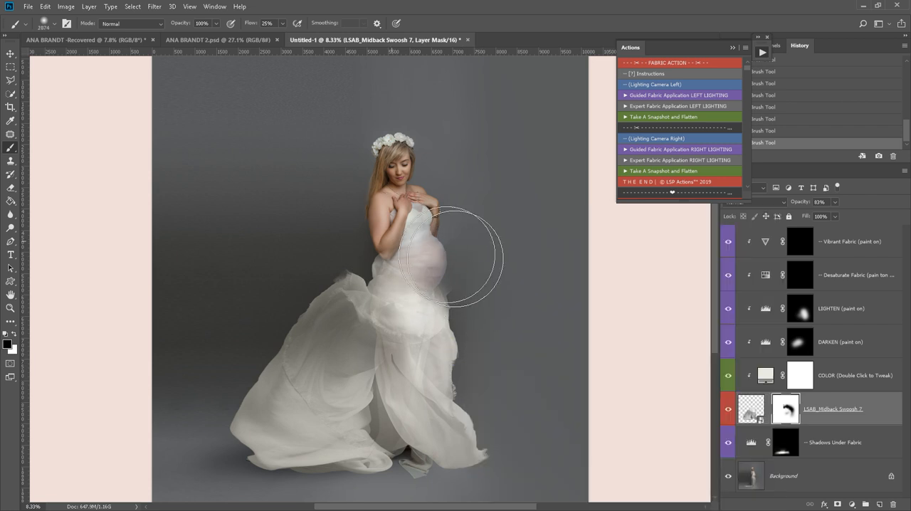
{"action": "left_click", "coordinate": [426, 327]}
{"action": "left_click", "coordinate": [451, 332]}
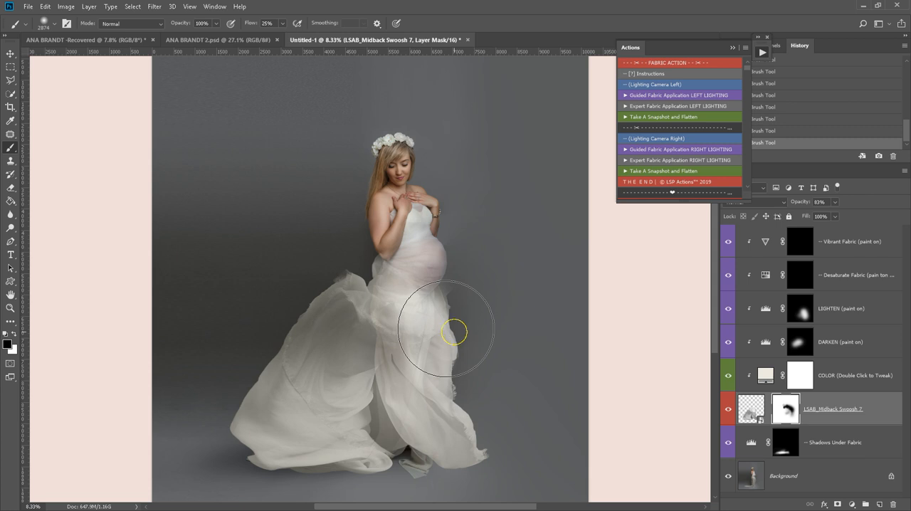
- Clean up stray fabric along the front of the hip below the belly using a smaller black mask brush, down to 500 px
{"action": "key", "text": "["}
{"action": "key", "text": "["}
{"action": "key", "text": "["}
{"action": "key", "text": "["}
{"action": "key", "text": "["}
{"action": "key", "text": "["}
{"action": "key", "text": "["}
{"action": "key", "text": "["}
{"action": "key", "text": "["}
{"action": "key", "text": "["}
{"action": "key", "text": "["}
{"action": "key", "text": "["}
{"action": "key", "text": "["}
{"action": "key", "text": "["}
{"action": "key", "text": "["}
{"action": "key", "text": "["}
{"action": "left_click", "coordinate": [454, 287]}
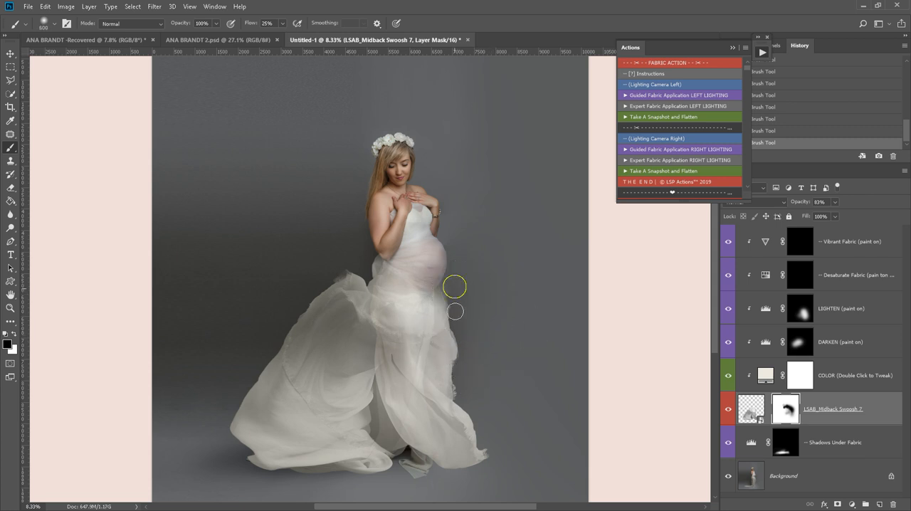
{"action": "key", "text": "["}
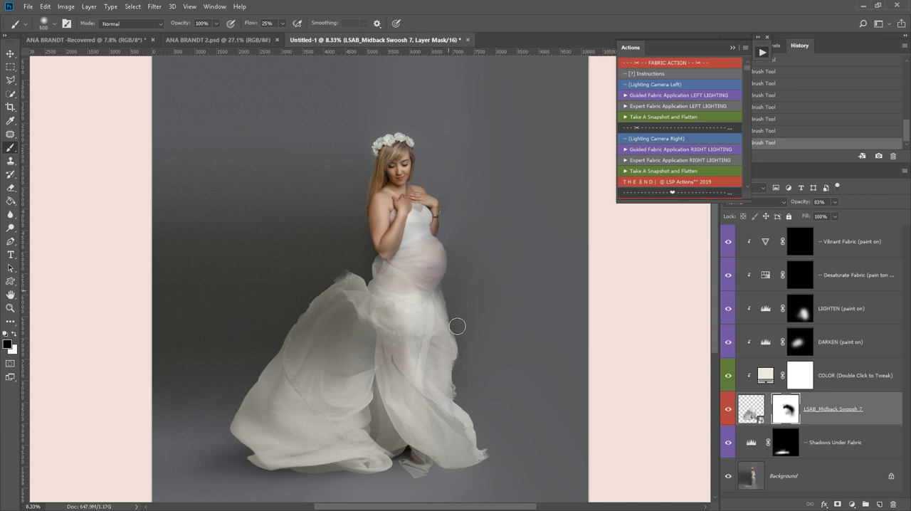
{"action": "left_click", "coordinate": [460, 297]}
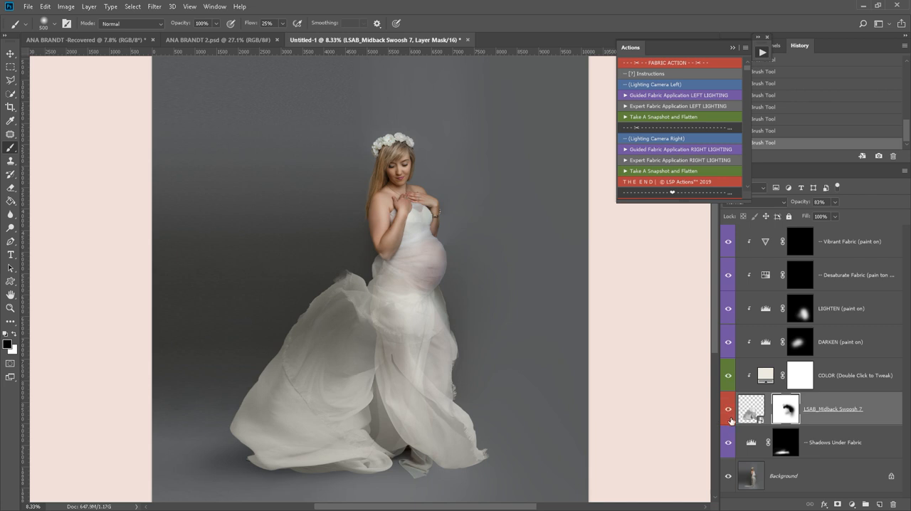
- Compare the portrait before and after by toggling the visibility of the swoosh and Shadows Under Fabric layers
{"action": "left_click_drag", "start_coordinate": [728, 442], "coordinate": [728, 411]}
{"action": "left_click_drag", "start_coordinate": [726, 444], "coordinate": [727, 419]}
{"action": "left_click", "coordinate": [728, 443]}
{"action": "left_click", "coordinate": [727, 449]}
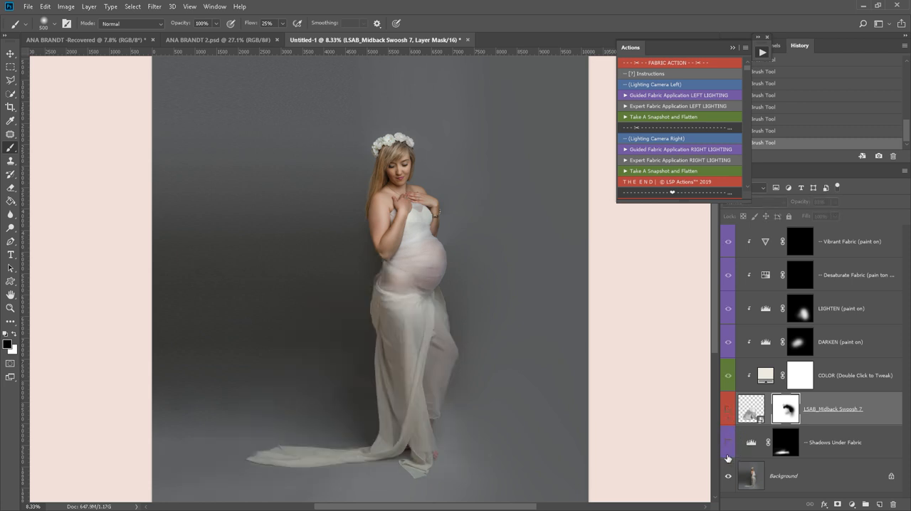
{"action": "left_click_drag", "start_coordinate": [728, 450], "coordinate": [727, 419]}
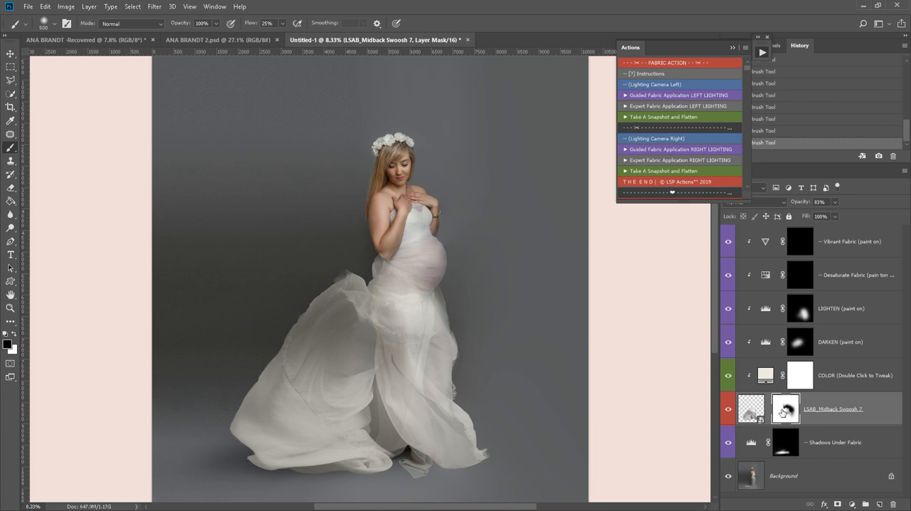